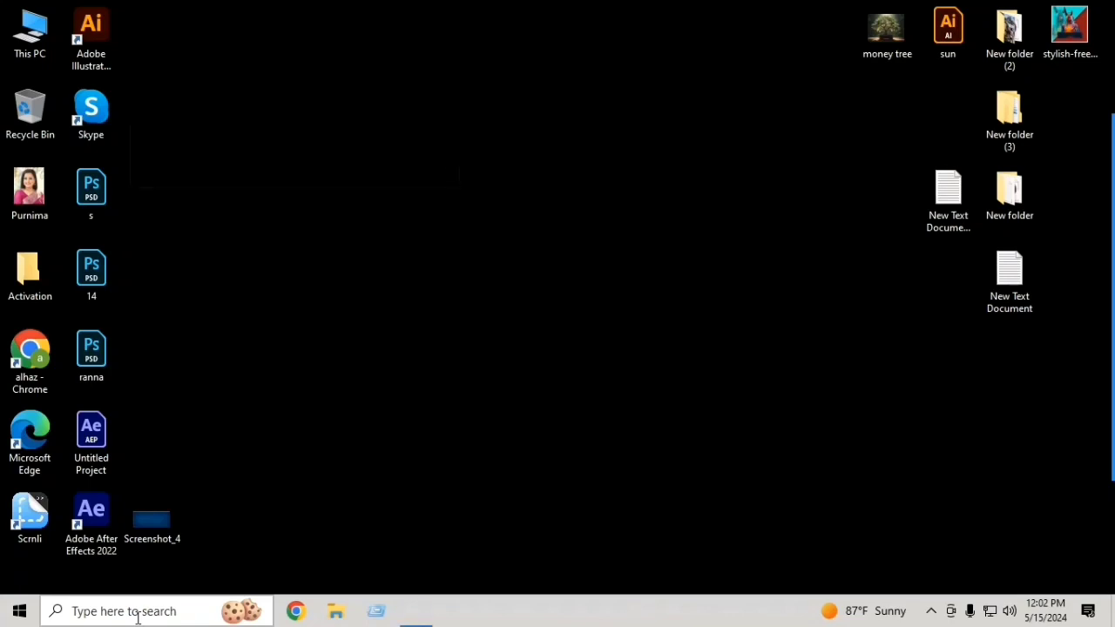
key("super+plus")
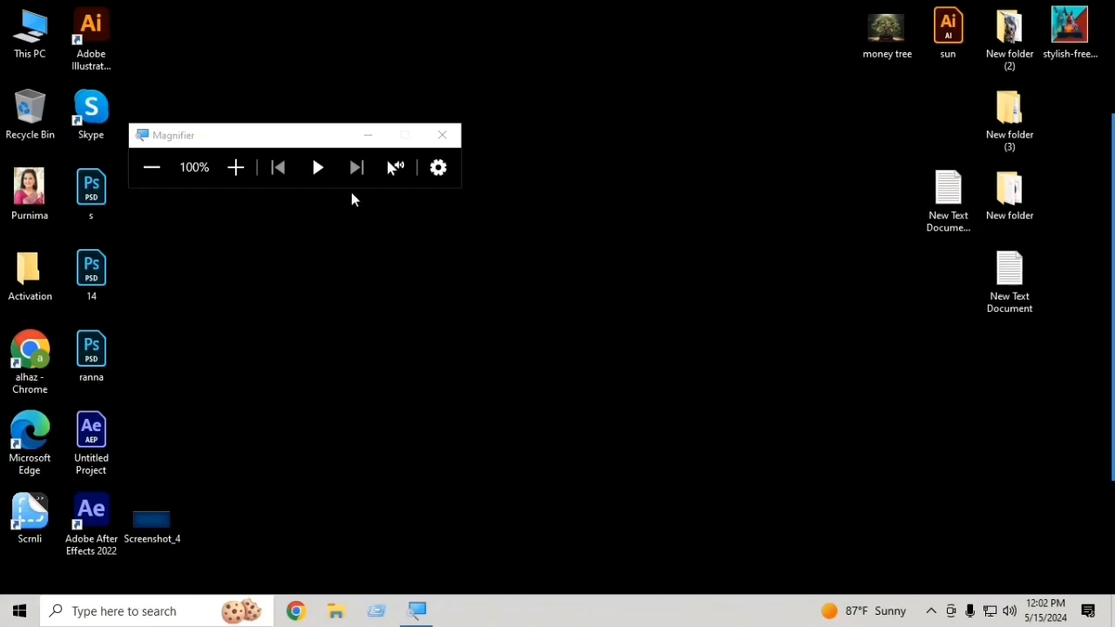
left_click(365, 137)
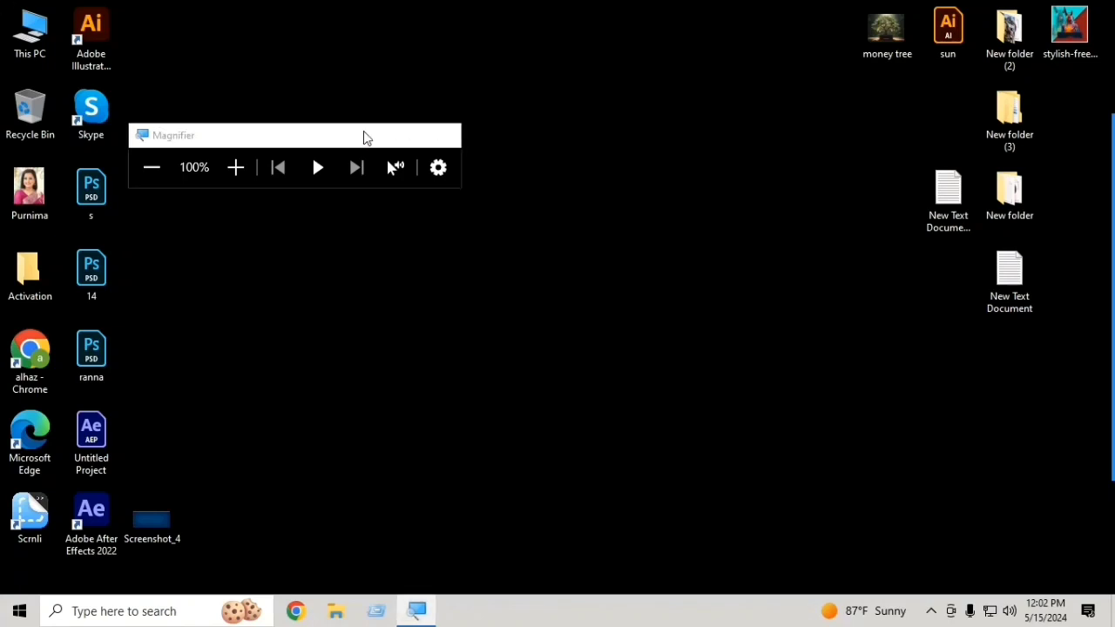
left_click(365, 137)
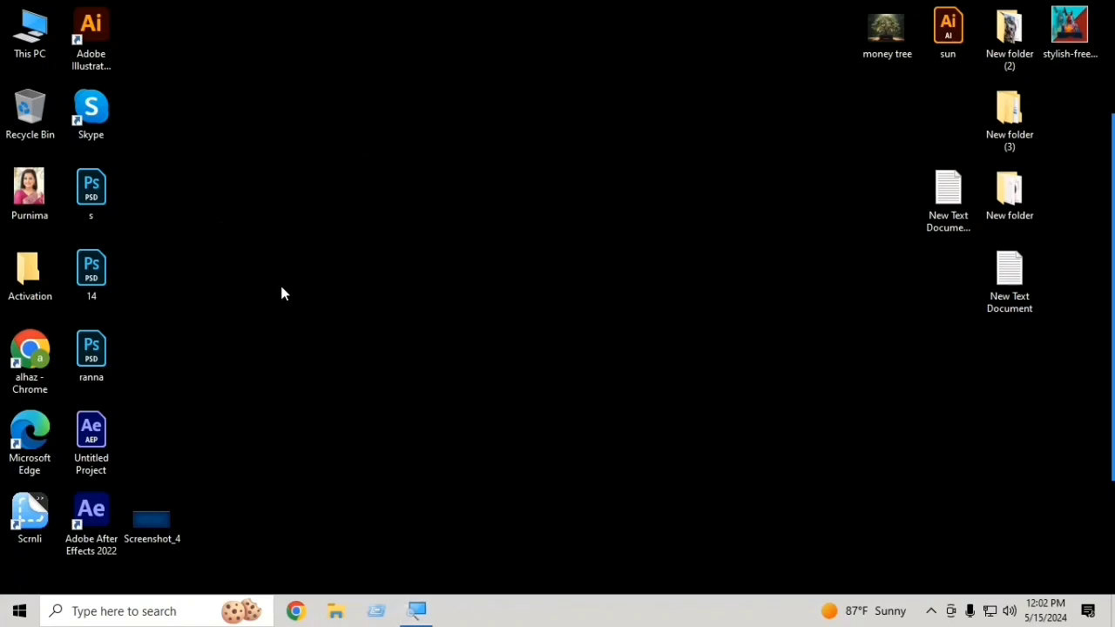
Search Windows for Control Panel and open it
left_click(130, 611)
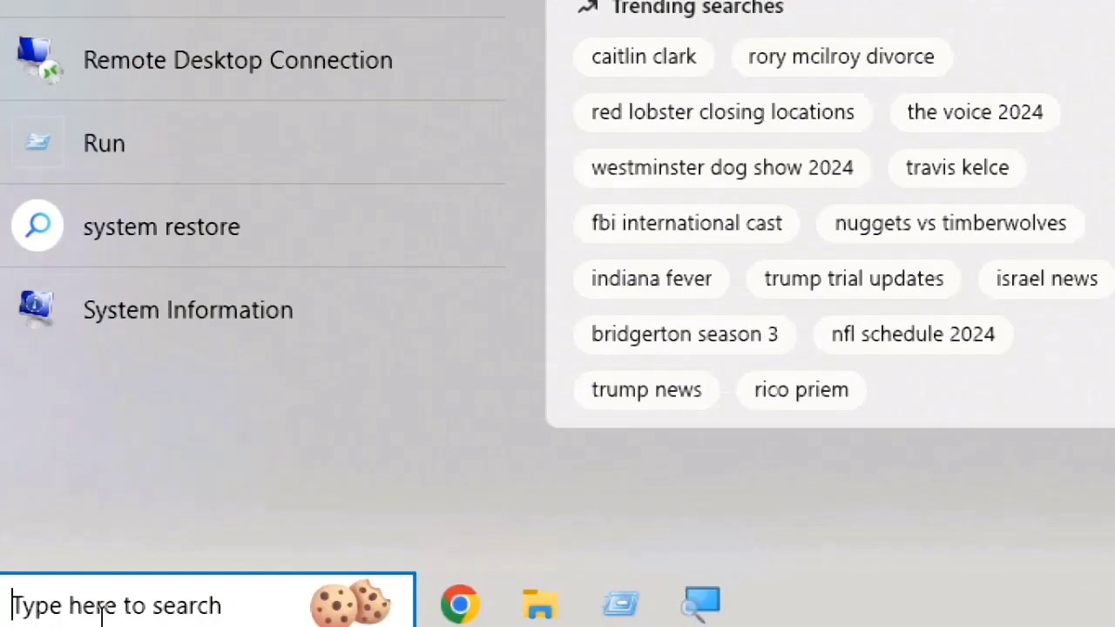
type("co")
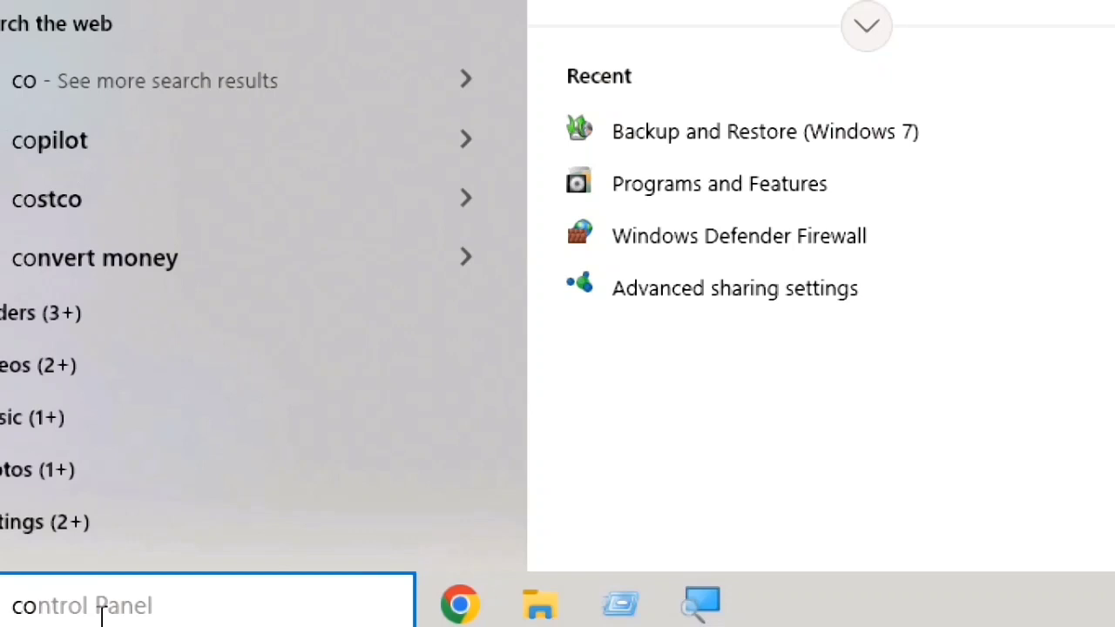
type("n")
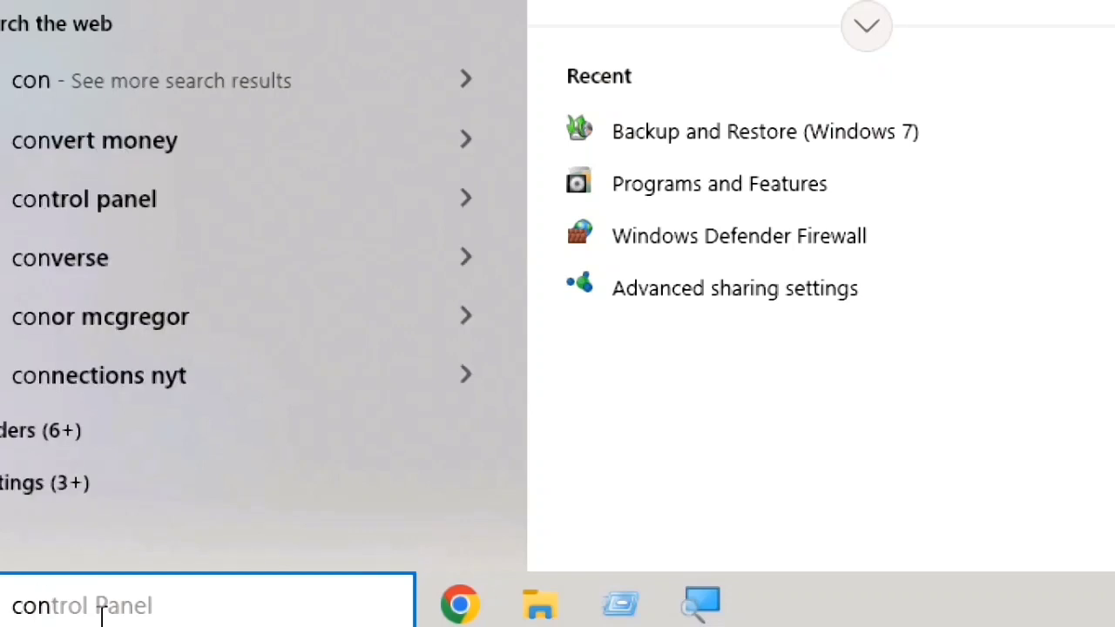
type("t")
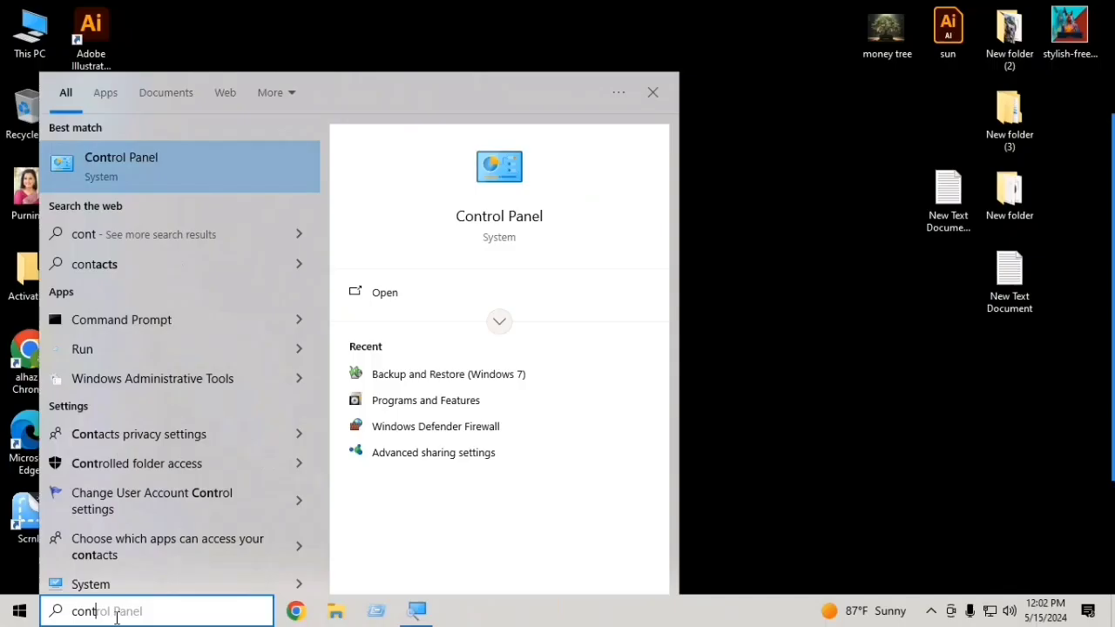
left_click(493, 224)
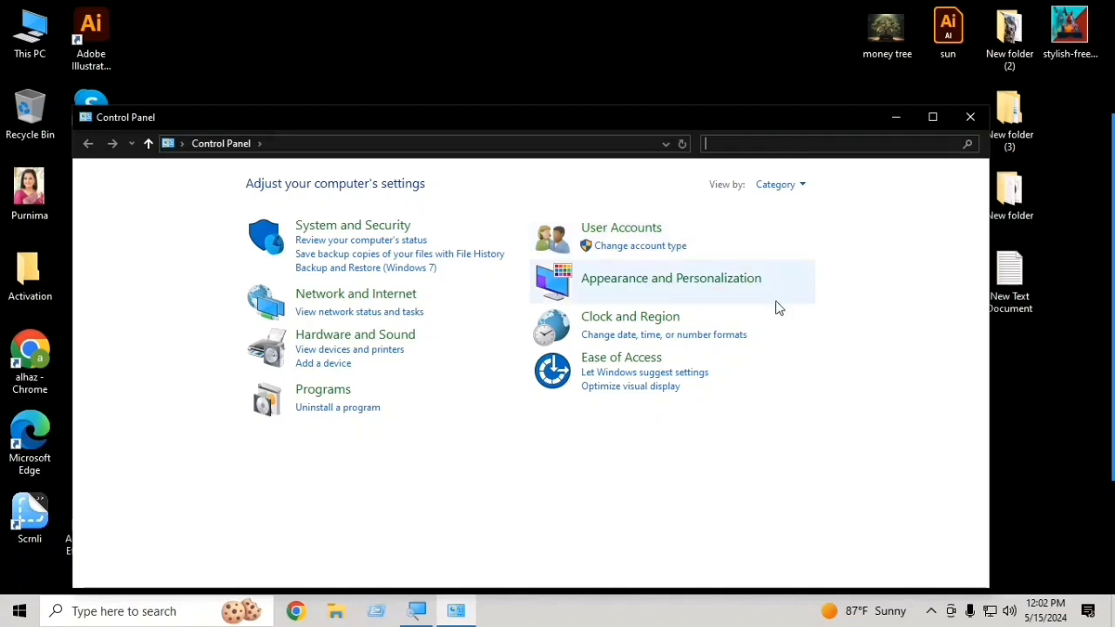
Preview the Control Panel items as large icons and small icons, and return to the Category view
left_click(804, 186)
left_click(793, 229)
left_click(916, 183)
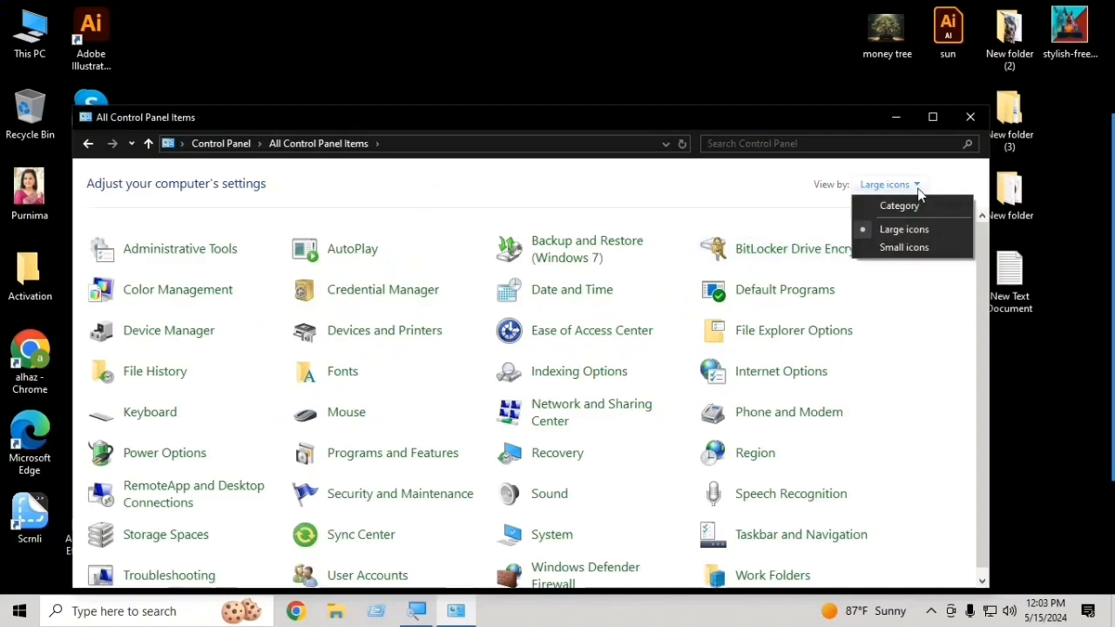
left_click(908, 247)
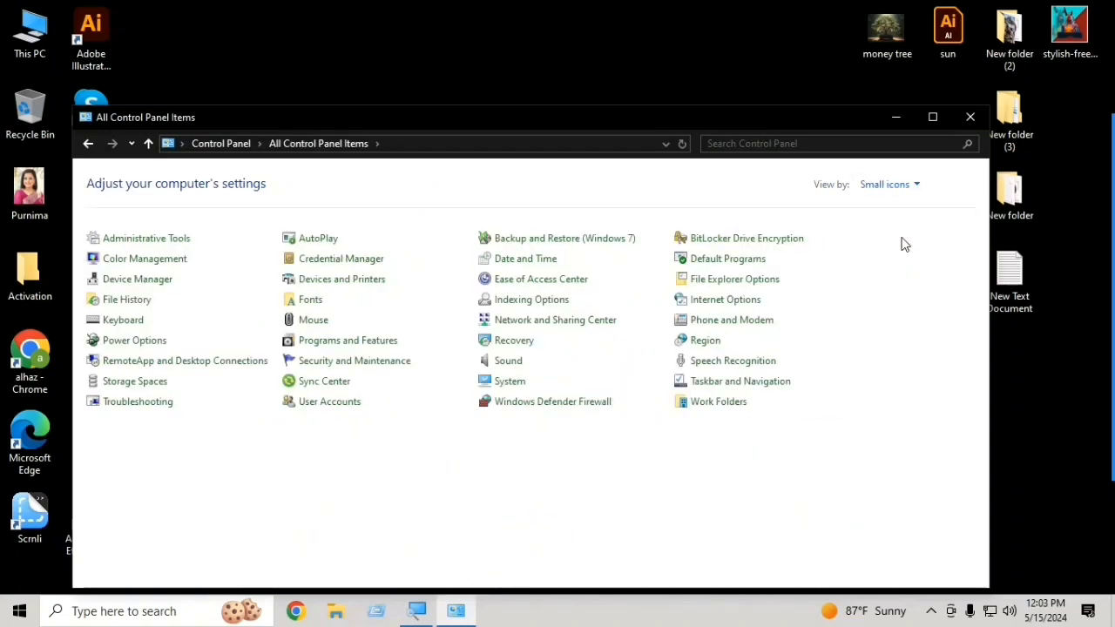
left_click(916, 184)
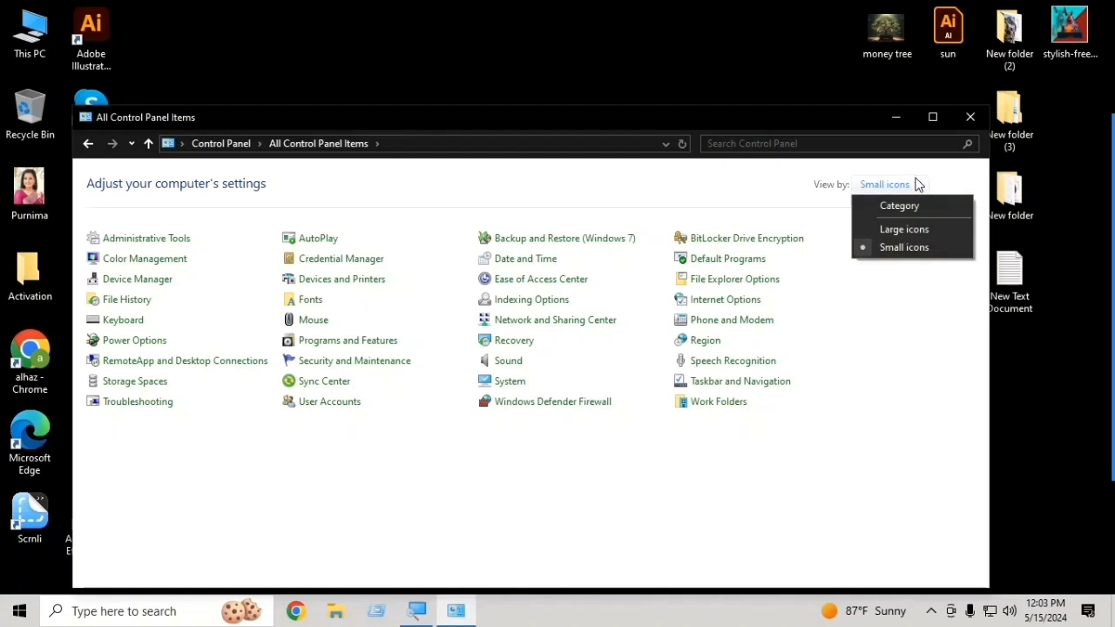
left_click(907, 205)
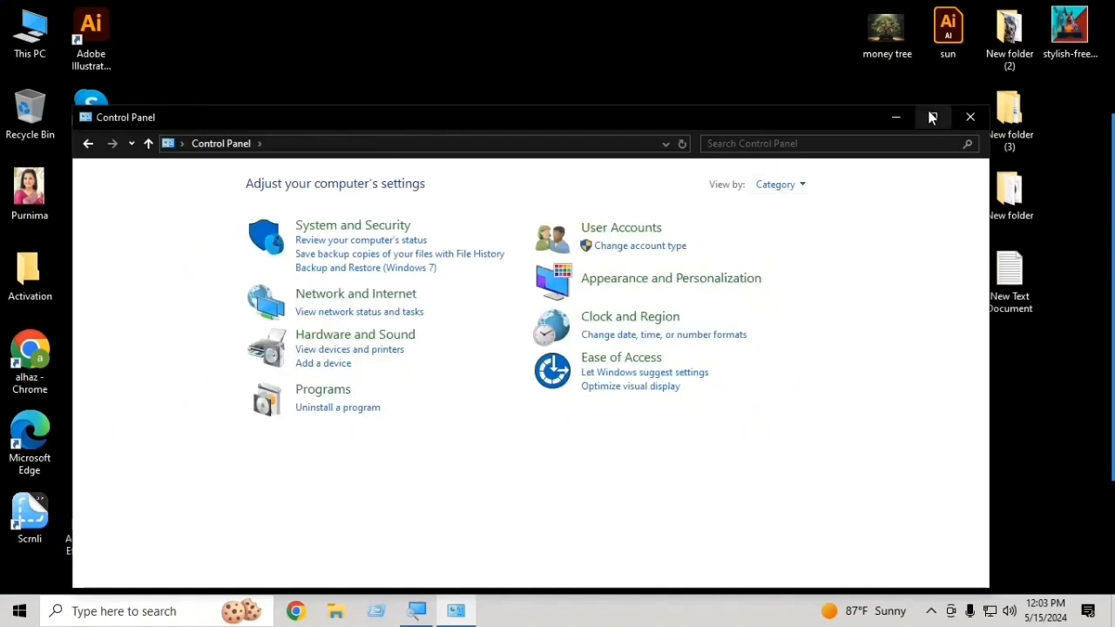
Maximize Control Panel, open Backup and Restore (Windows 7) and start creating a system image
left_click(932, 116)
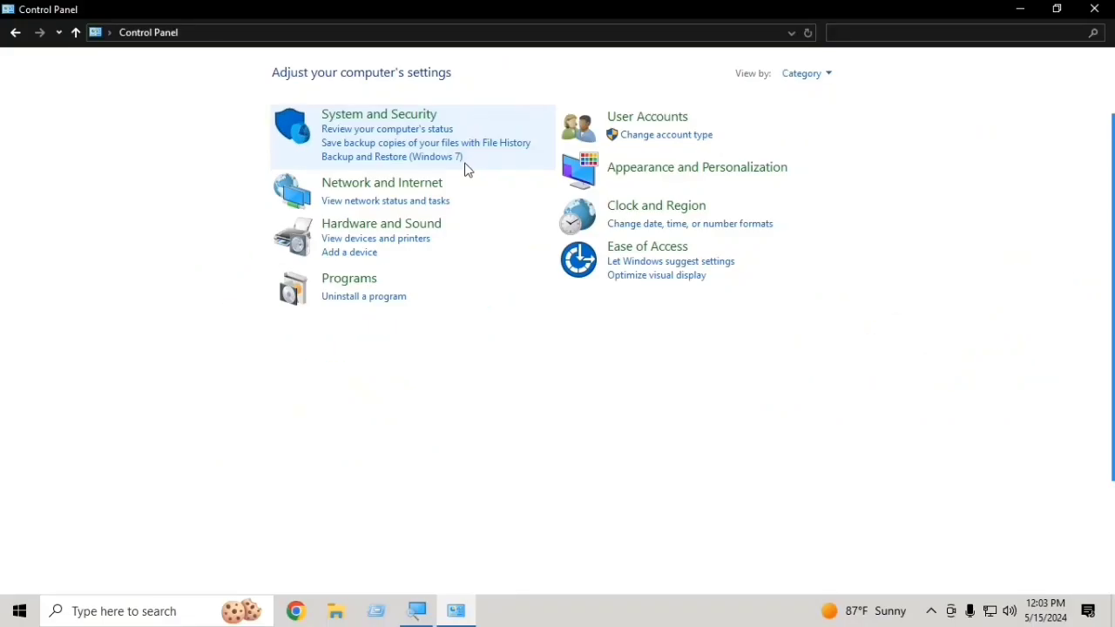
left_click(428, 157)
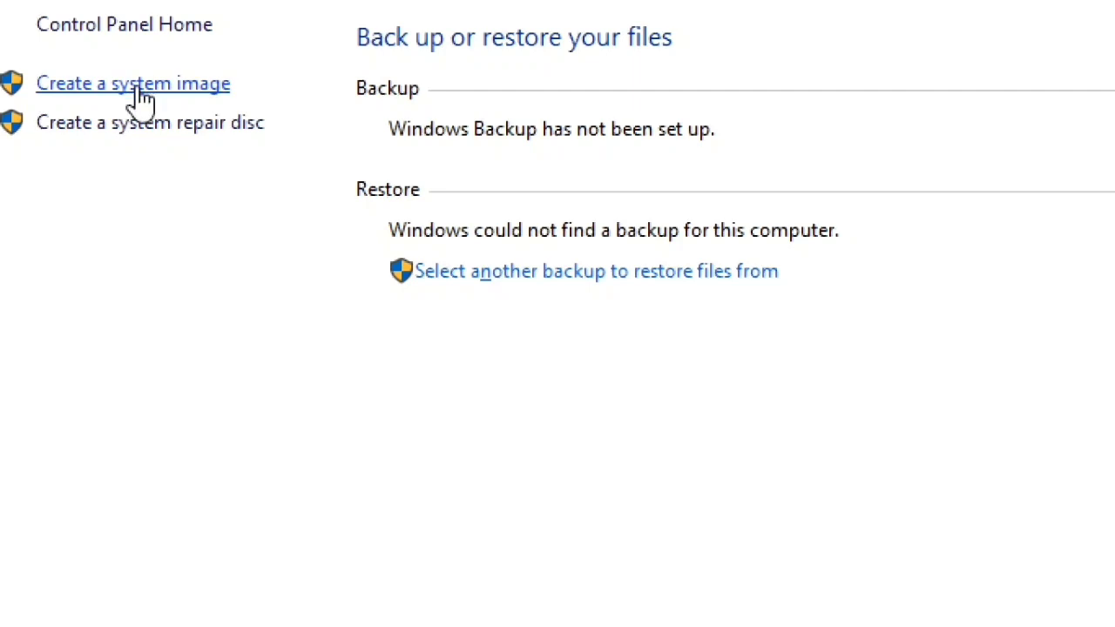
left_click(146, 87)
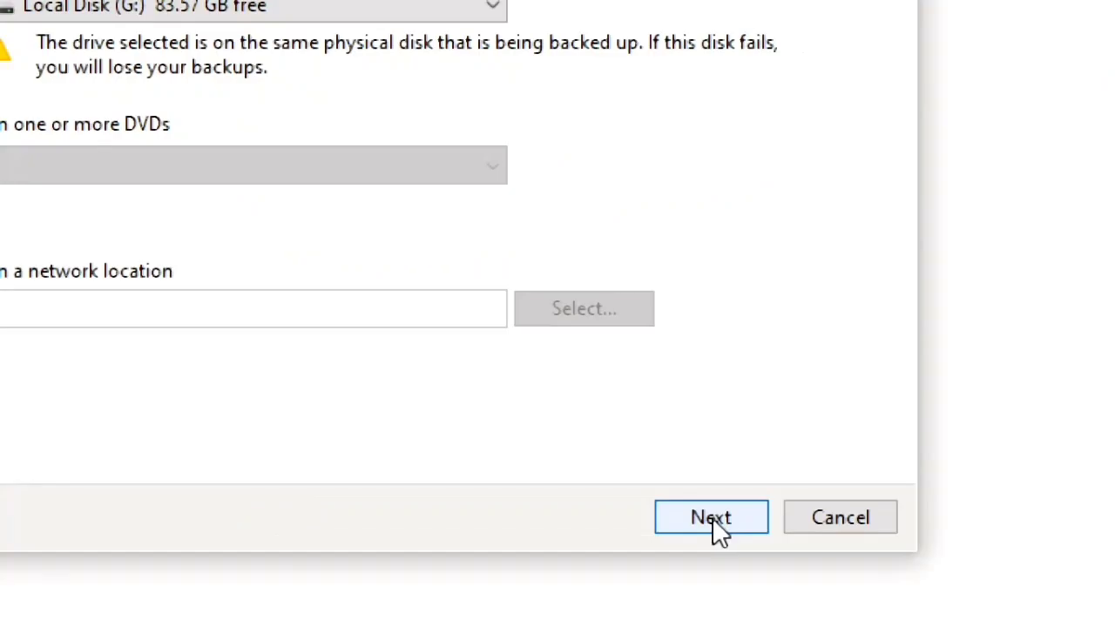
Accept Local Disk (G:) as the backup location, include only the (C:) (System) drive, and start the backup
left_click(710, 520)
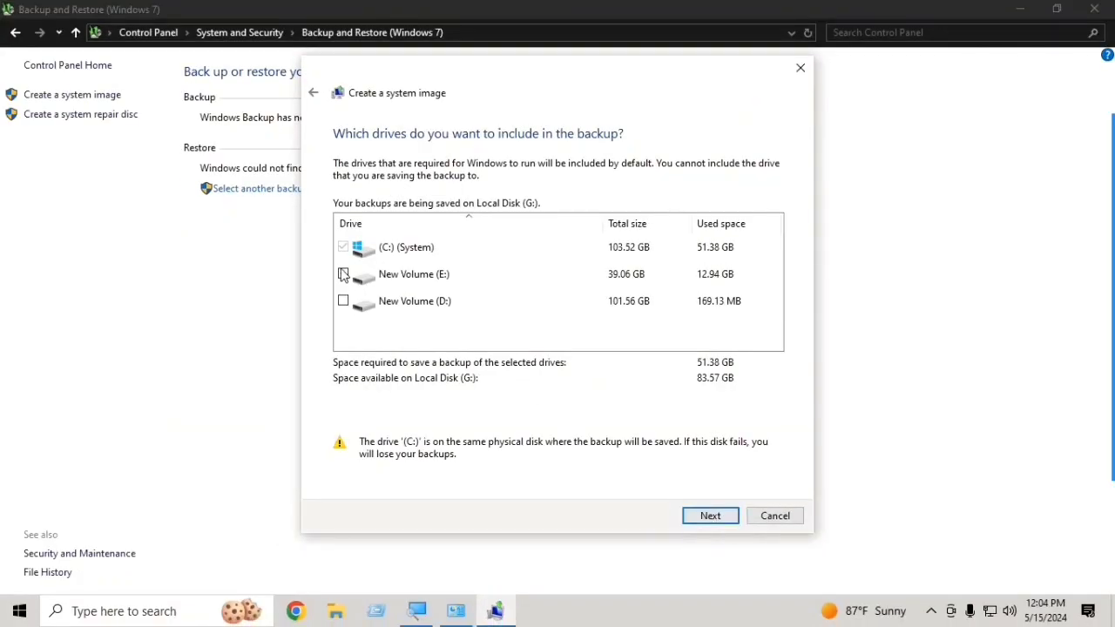
left_click(399, 249)
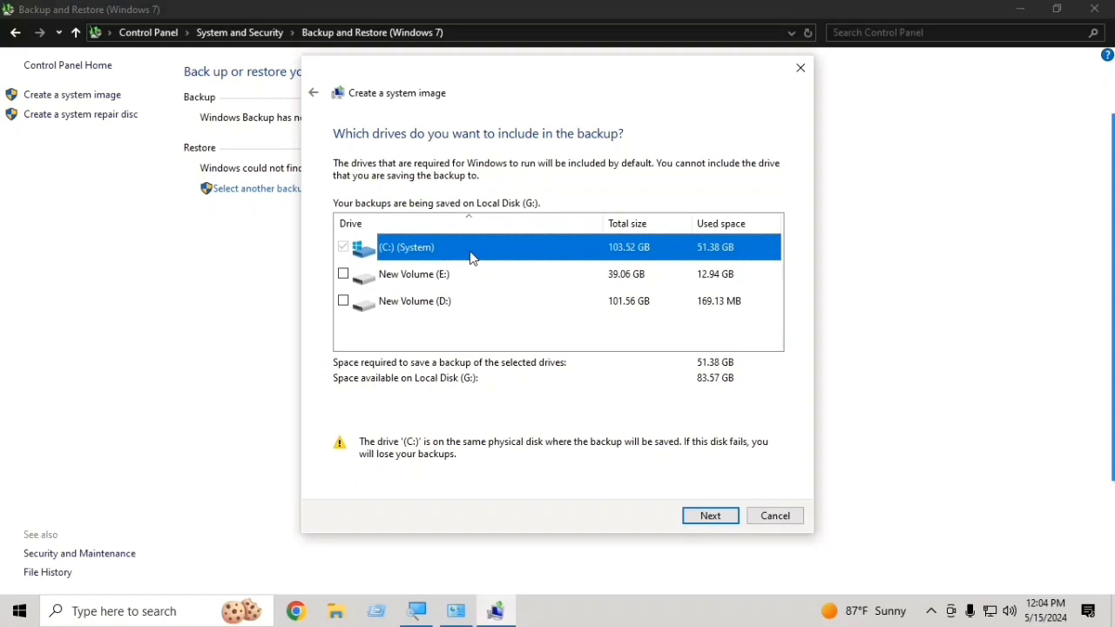
left_click(709, 517)
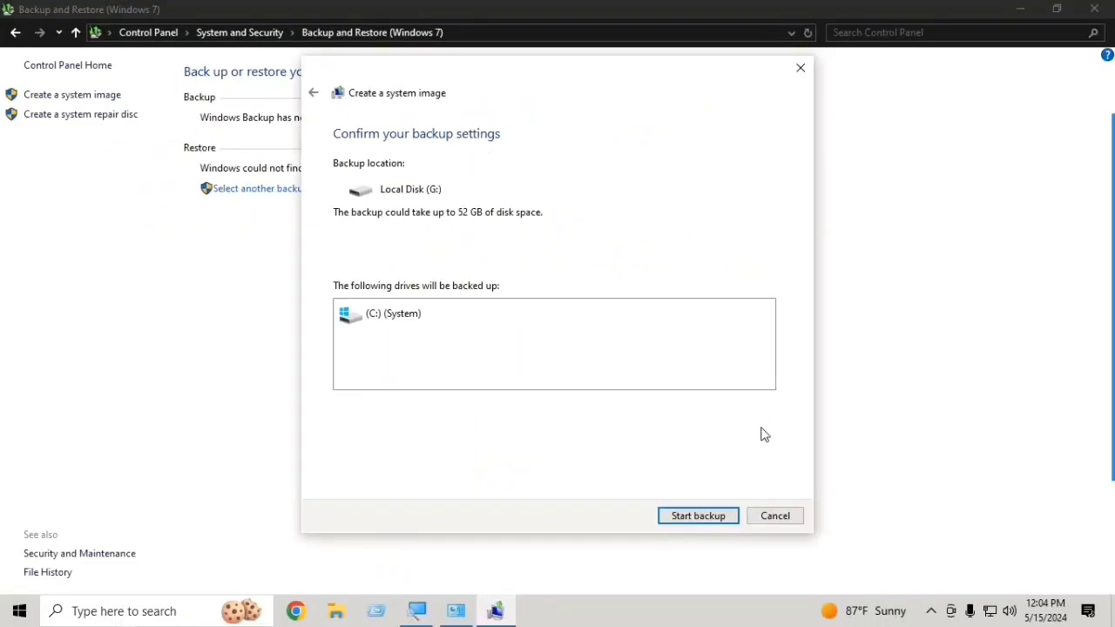
left_click(698, 516)
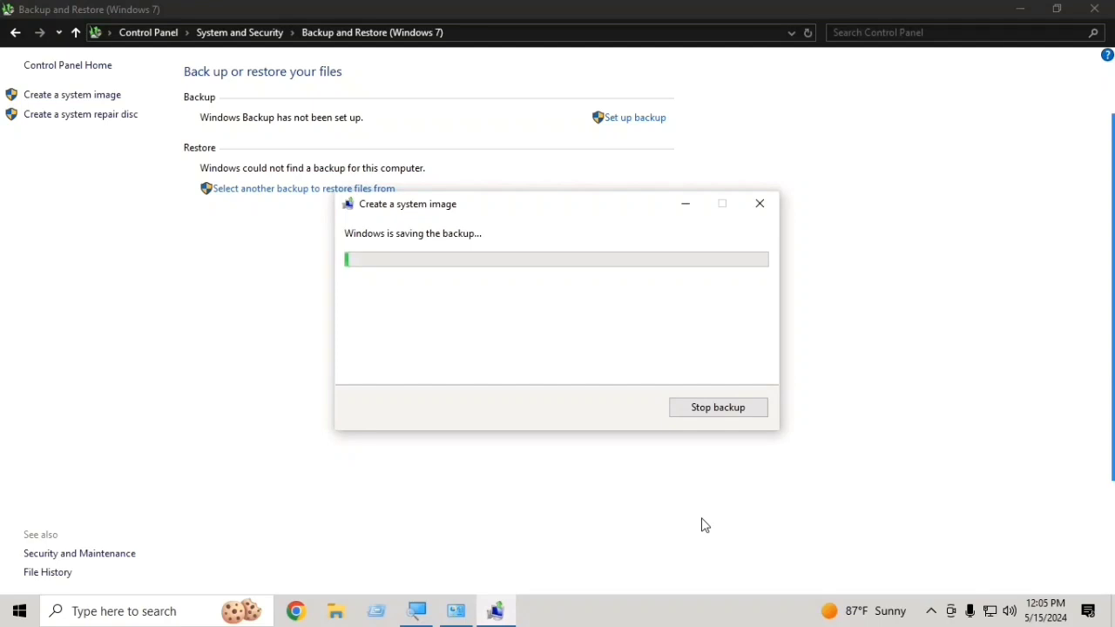
Examine the contents of Local Disk (G:) in File Explorer for backup files, refreshing the folder, and go back up to This PC
left_click(336, 612)
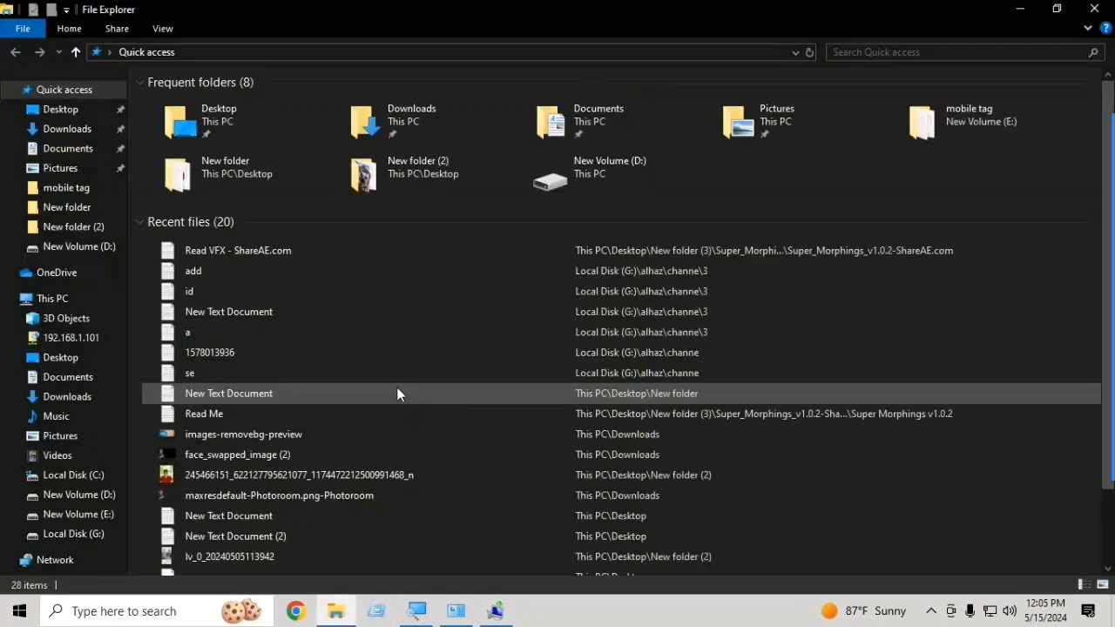
left_click(87, 534)
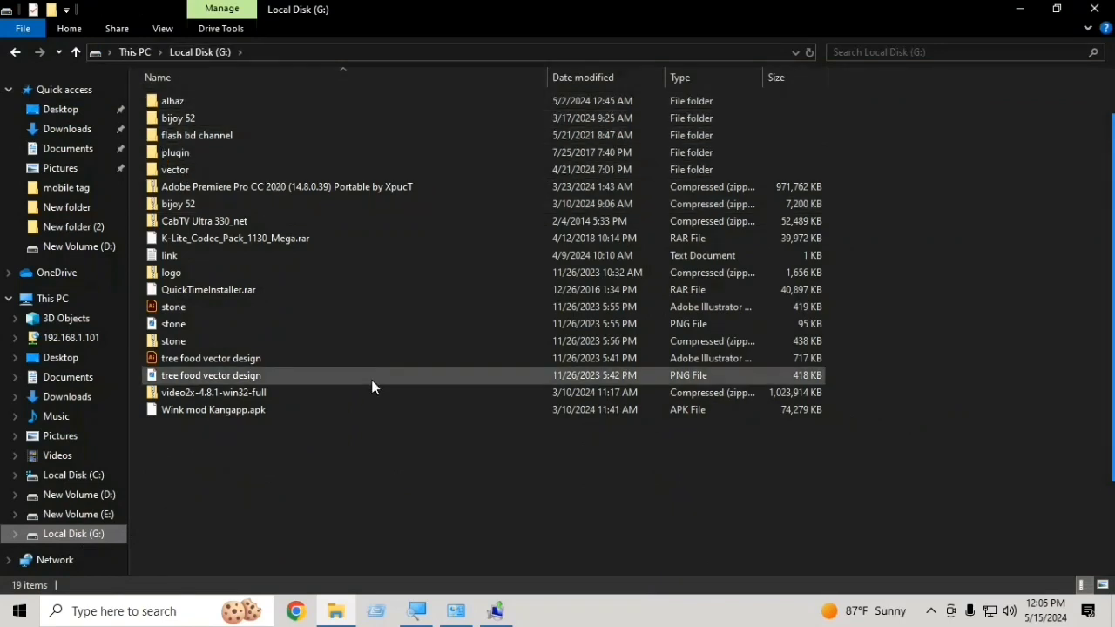
right_click(353, 459)
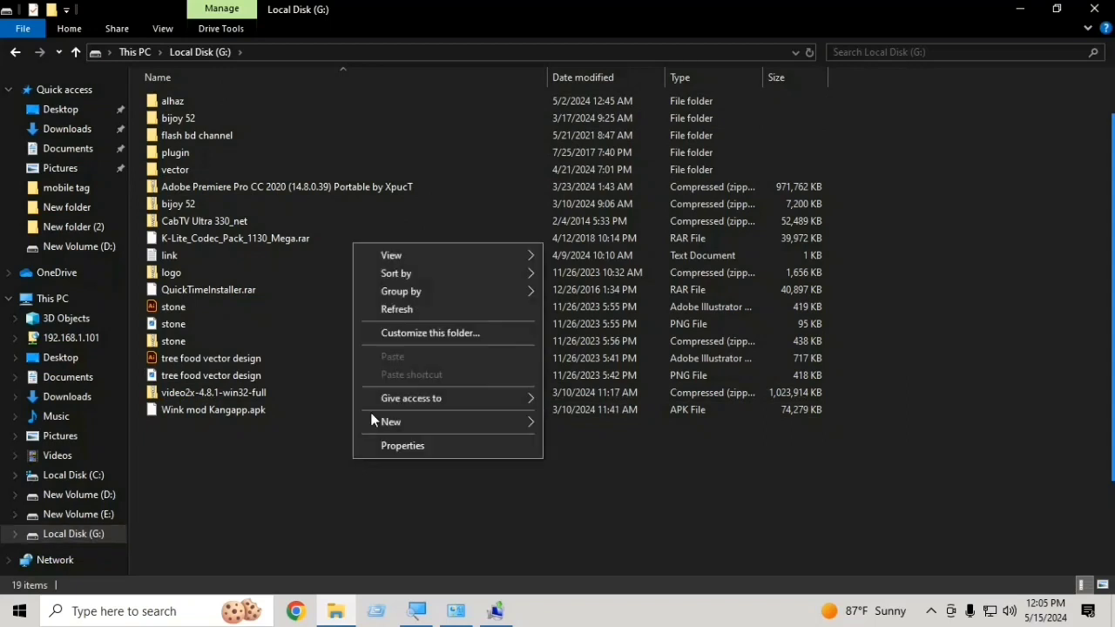
left_click(407, 307)
right_click(381, 440)
left_click(424, 293)
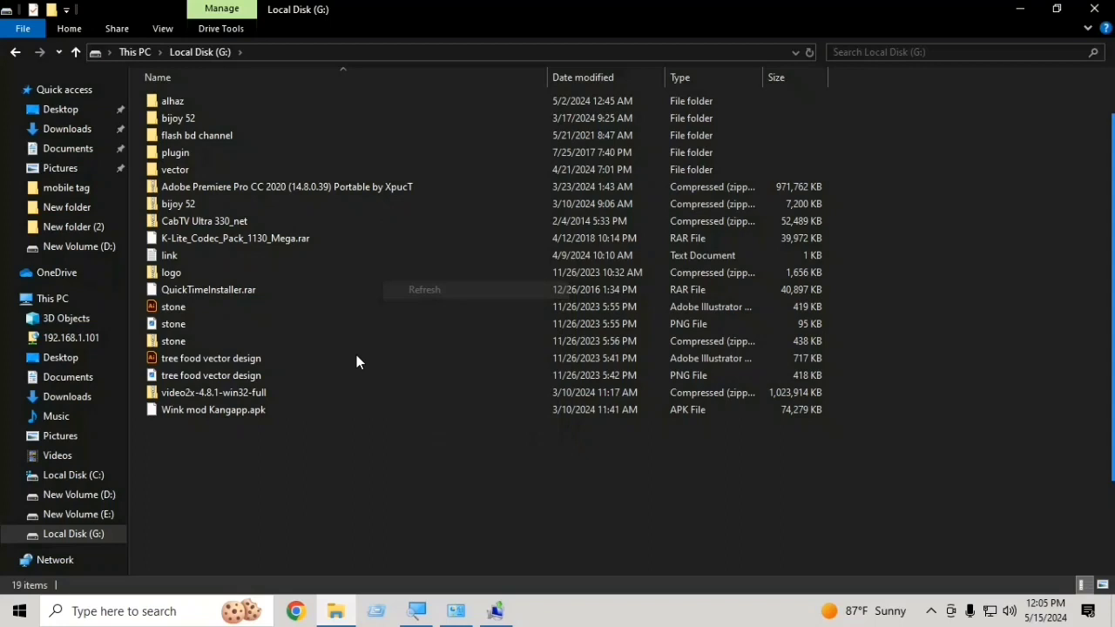
right_click(332, 409)
left_click(383, 259)
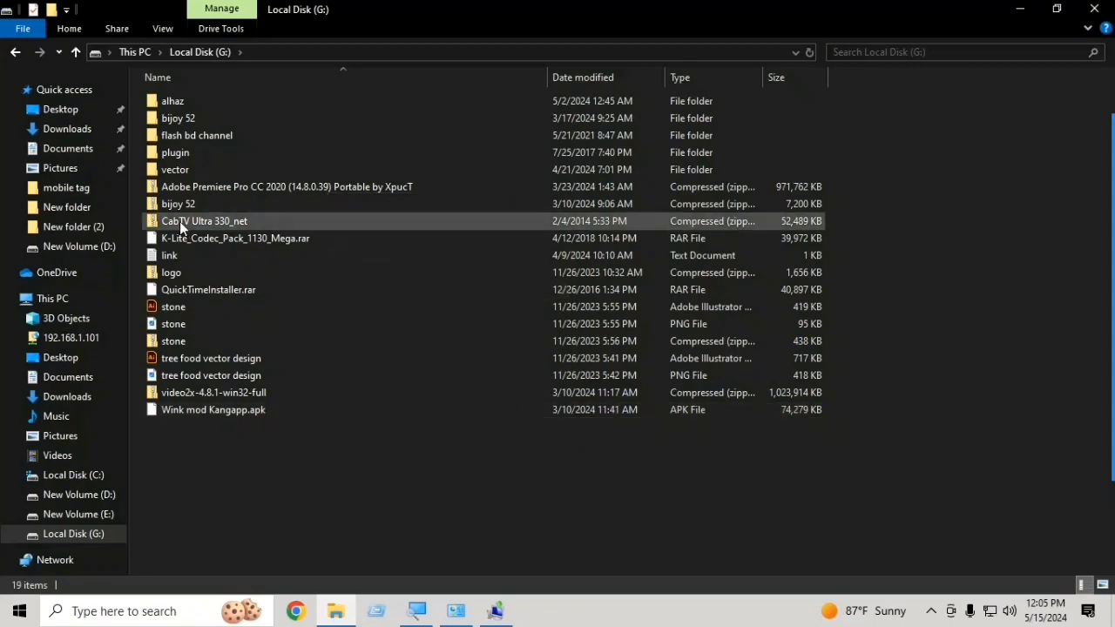
left_click(76, 52)
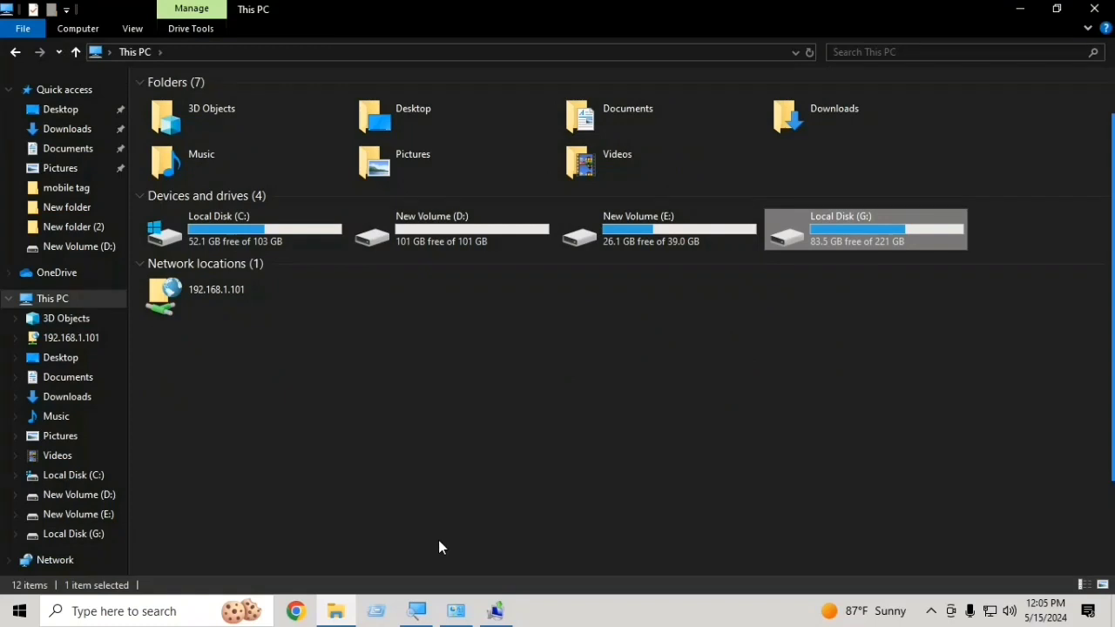
Check the progress of the system image backup and minimize File Explorer
left_click(498, 612)
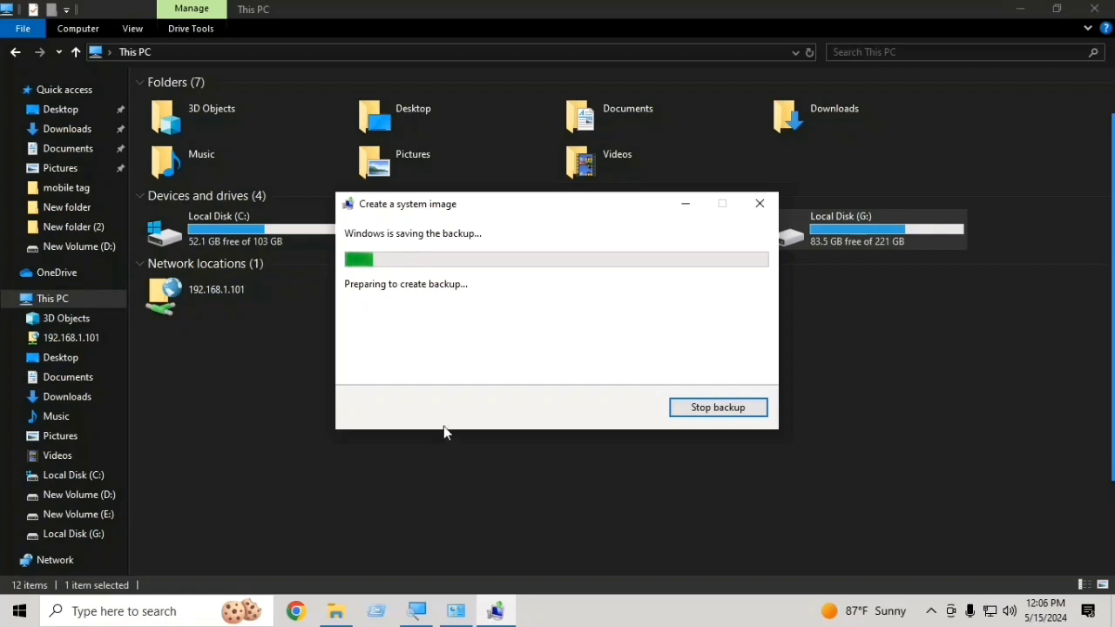
left_click(335, 610)
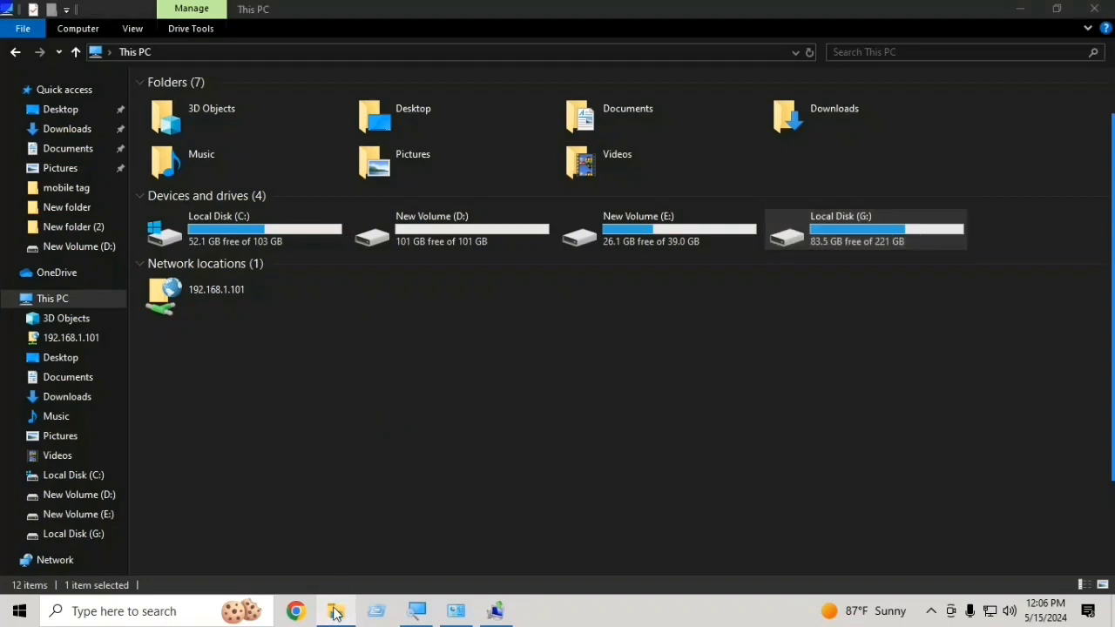
left_click(336, 611)
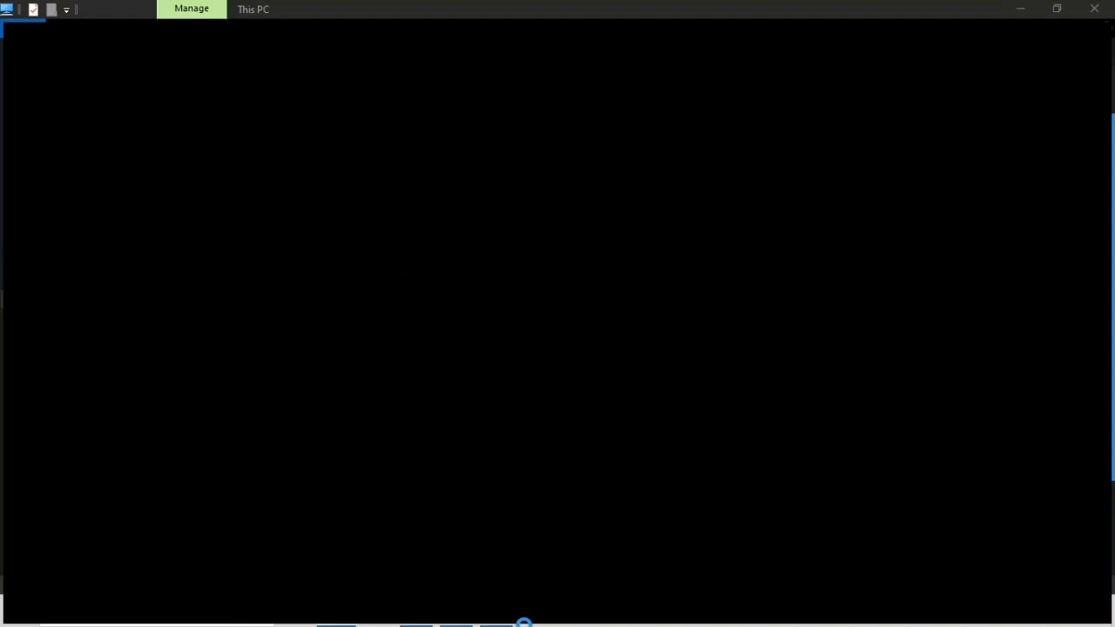
left_click(1018, 15)
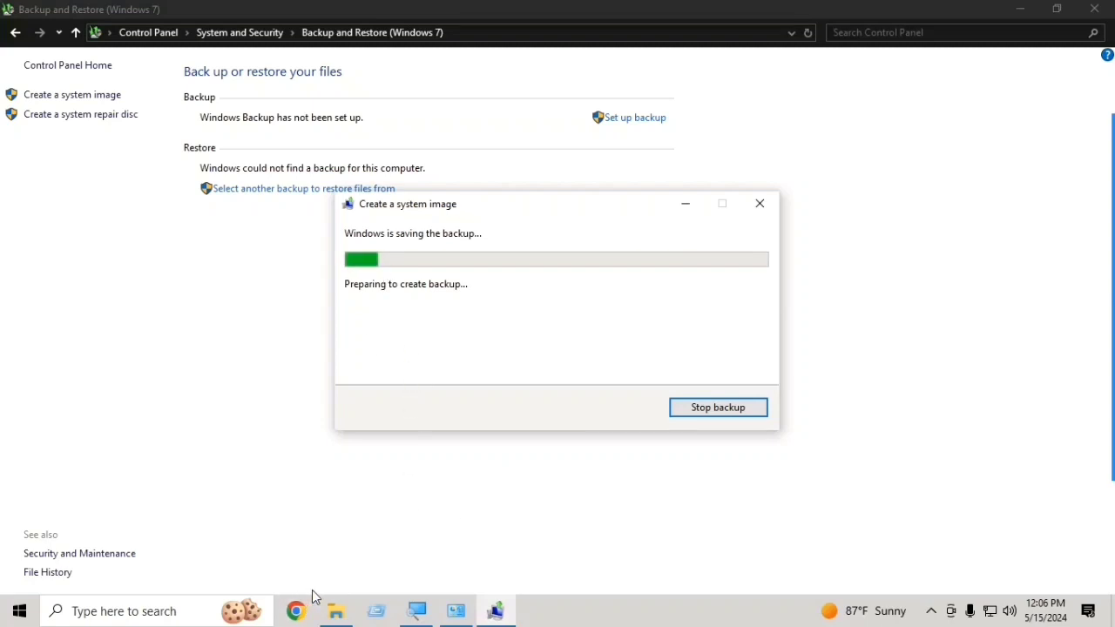
Restore the This PC window and look through drives G:, E: and D: for backup files, returning to Local Disk (G:)
mouse_move(331, 609)
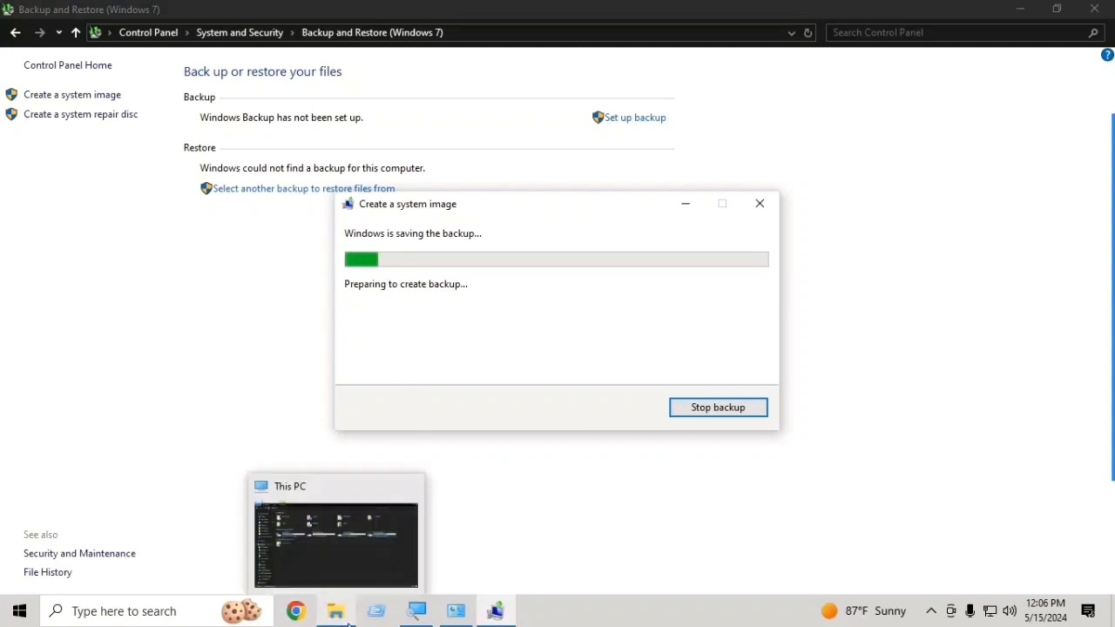
left_click(334, 551)
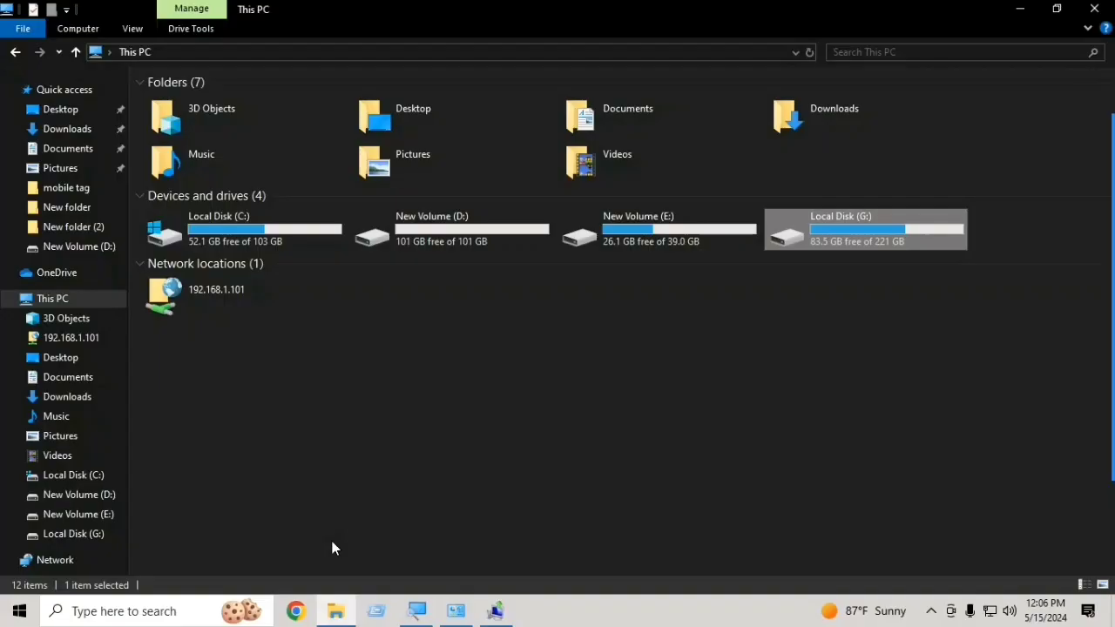
left_click(96, 534)
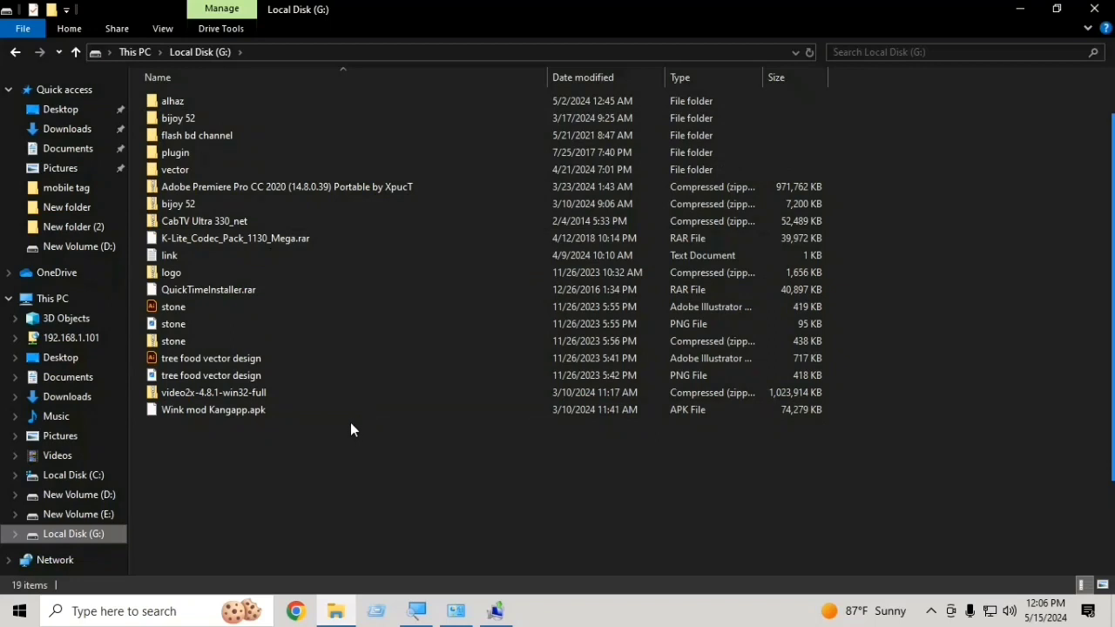
left_click(87, 515)
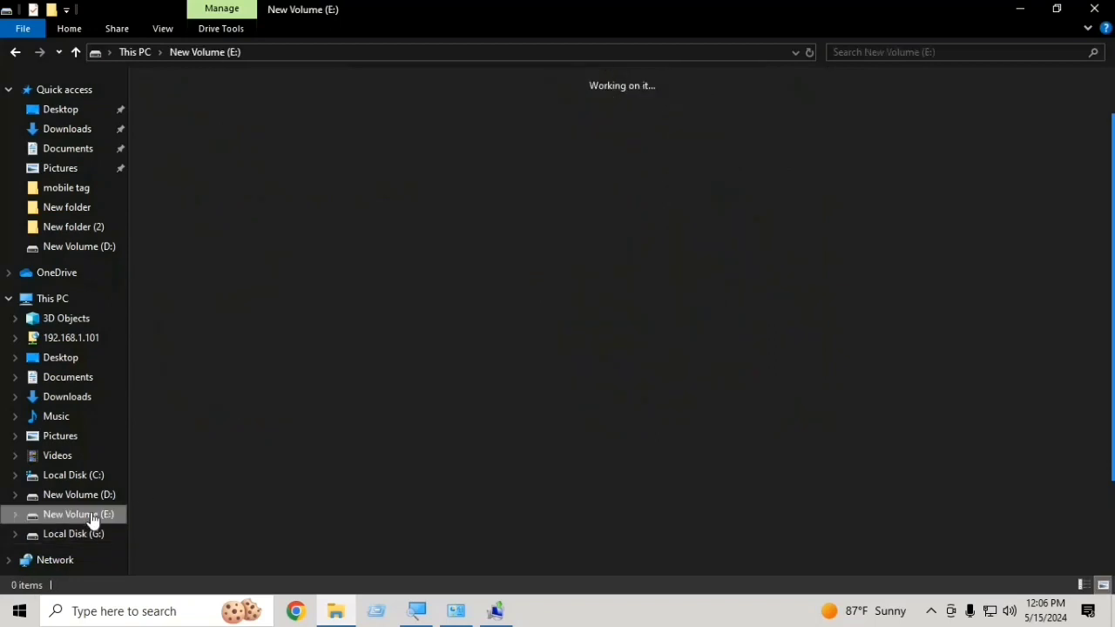
left_click(92, 498)
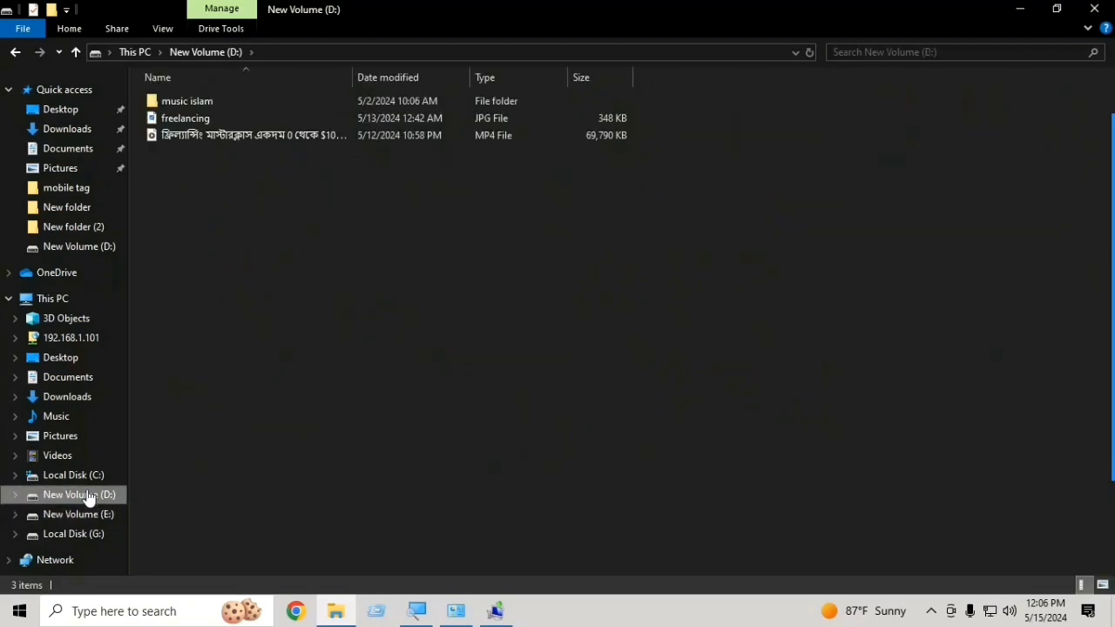
left_click(74, 535)
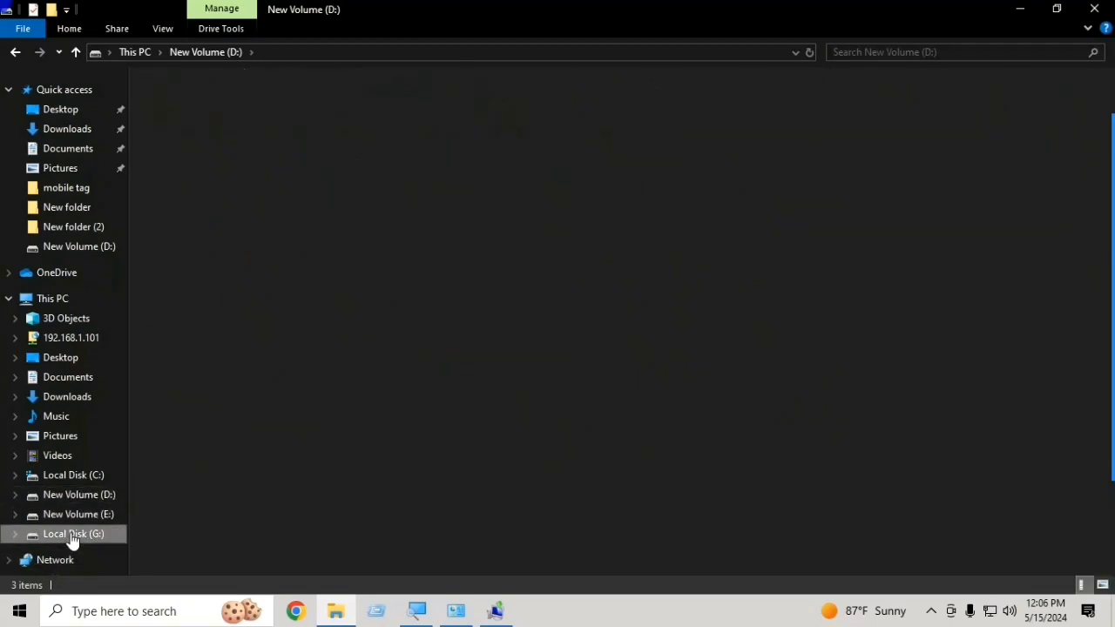
Refresh Local Disk (G:) while checking for backup files, select the WindowsImageBackup folder, and minimize File Explorer
right_click(340, 427)
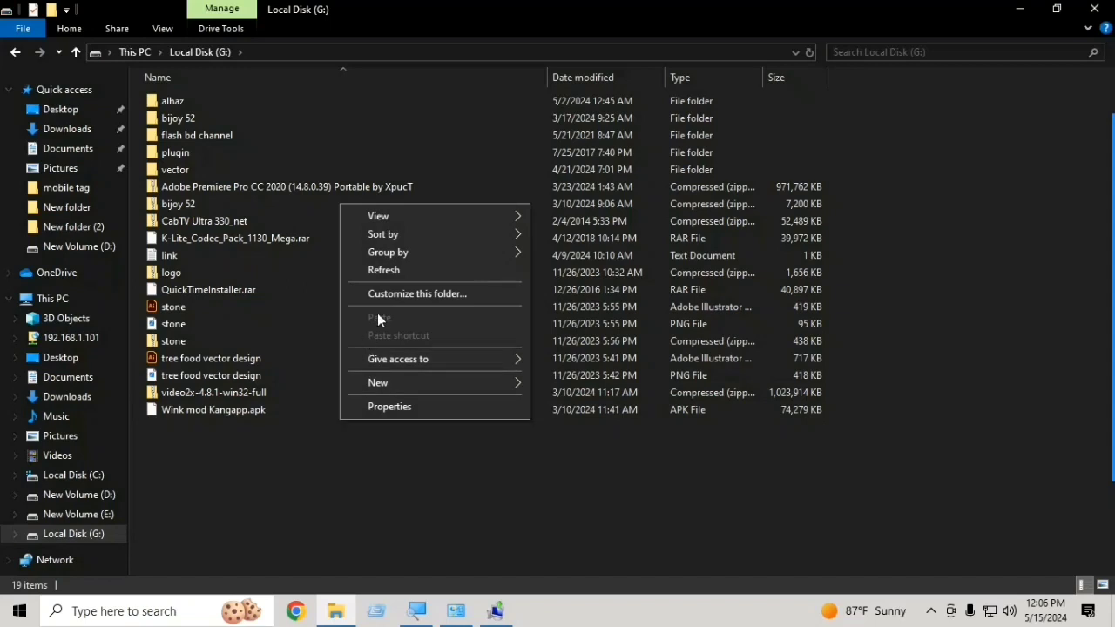
left_click(389, 268)
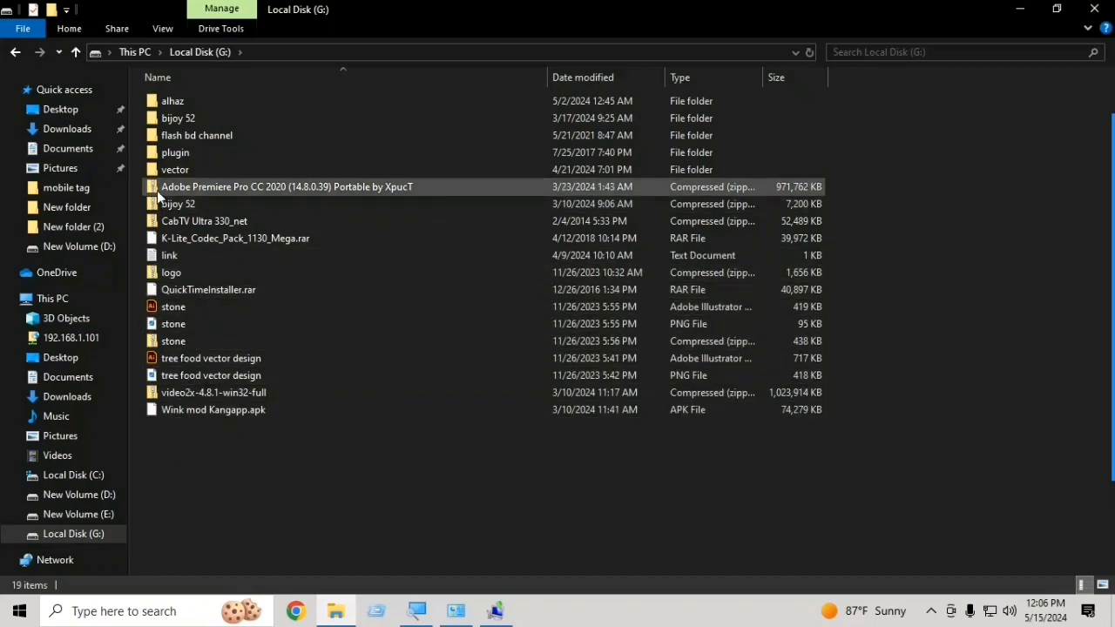
double_click(177, 100)
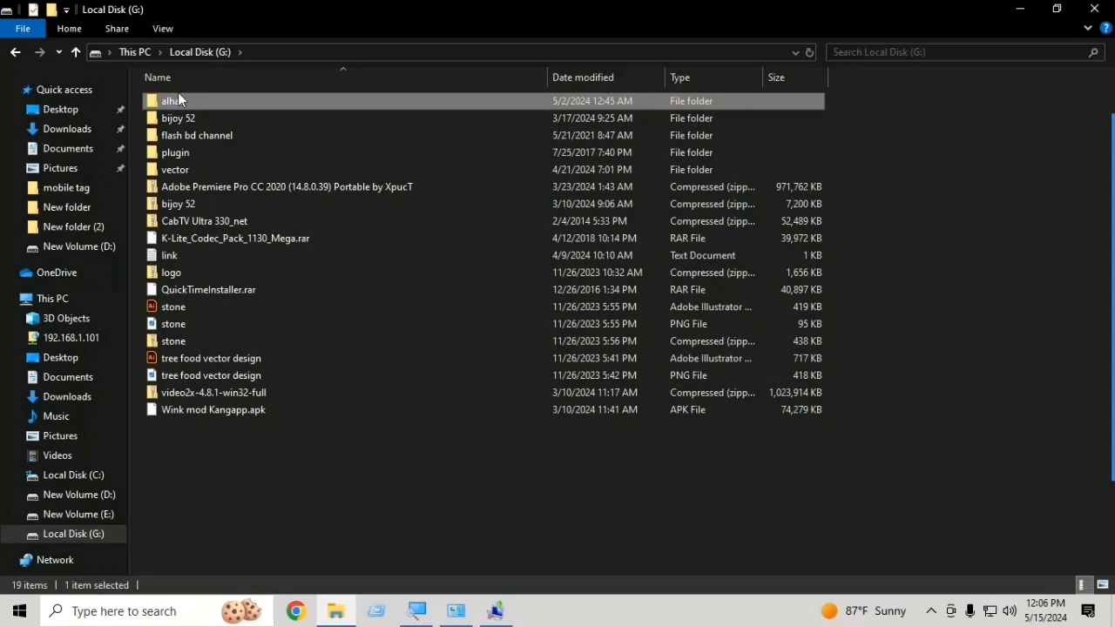
left_click(76, 52)
right_click(347, 488)
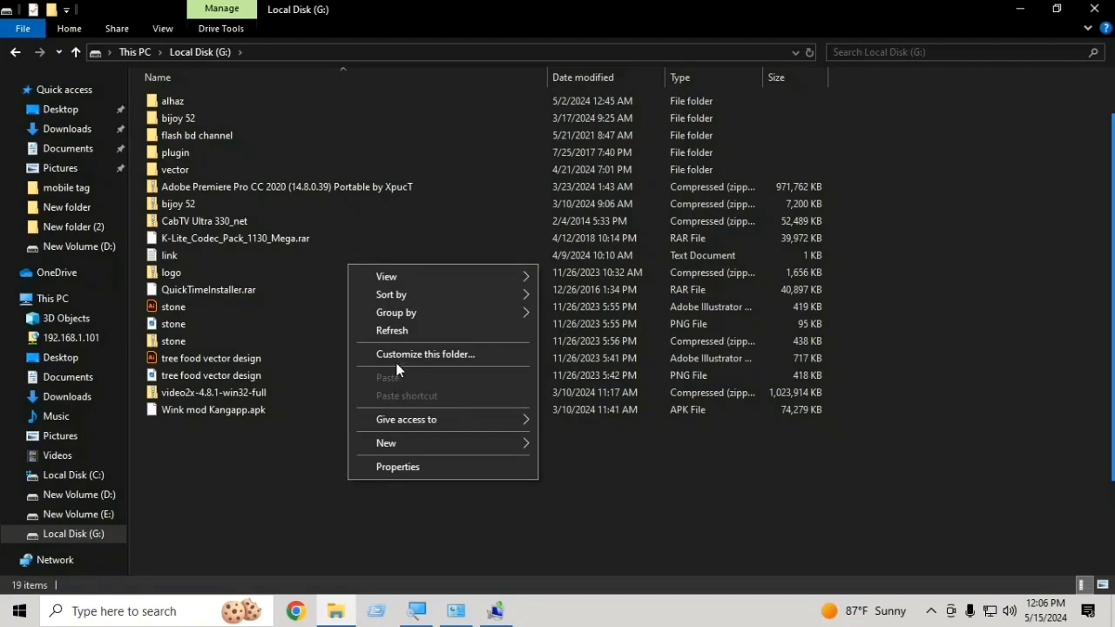
left_click(399, 330)
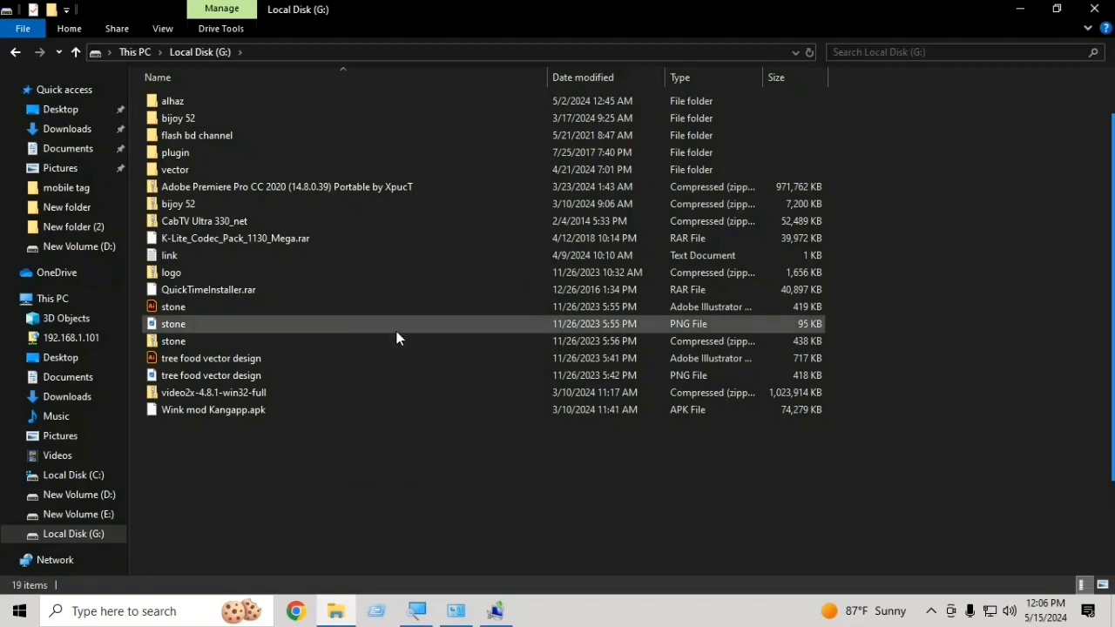
mouse_move(406, 616)
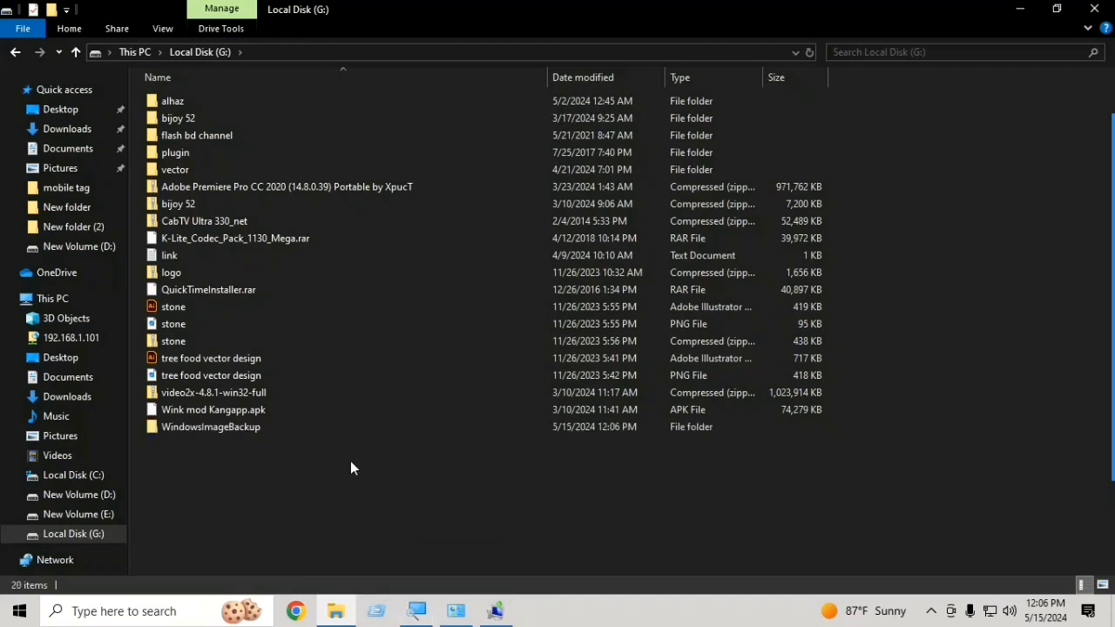
left_click(186, 429)
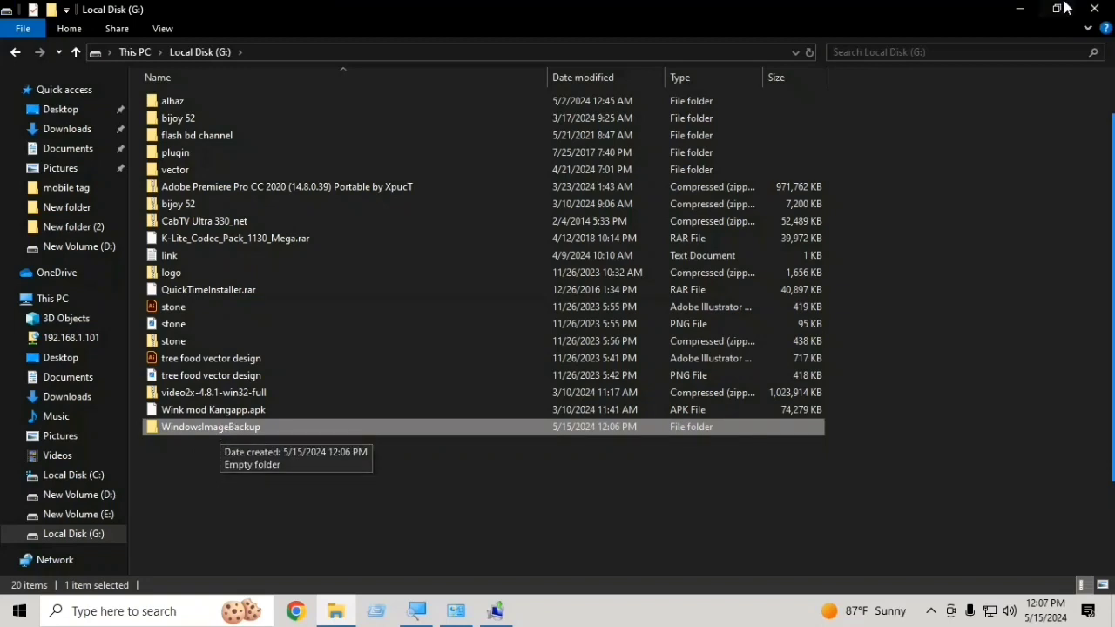
left_click(1019, 9)
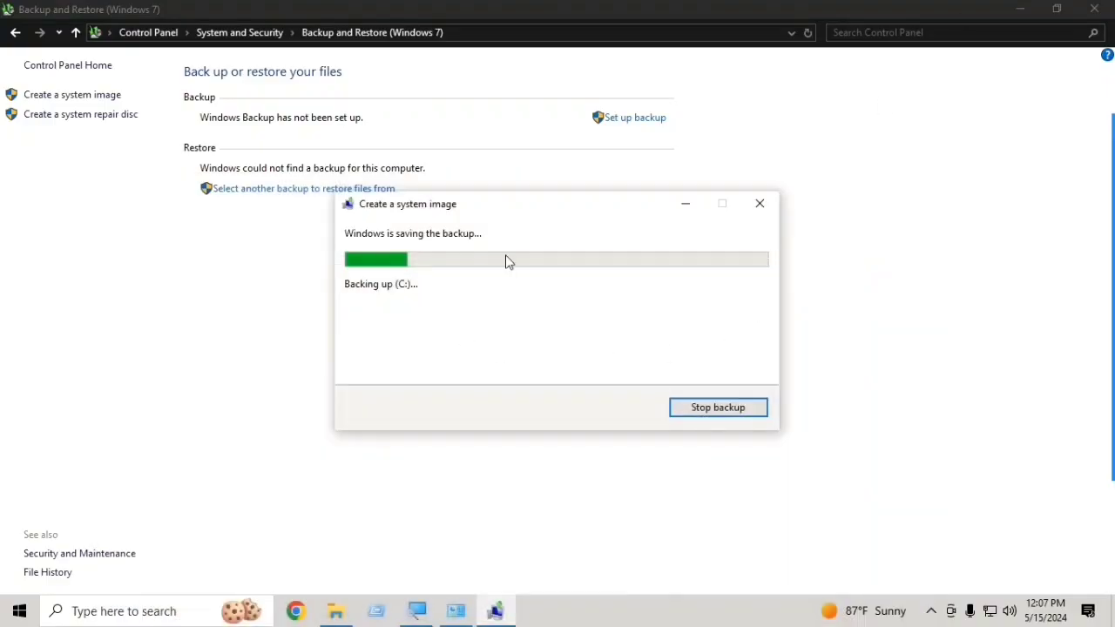
mouse_move(1109, 252)
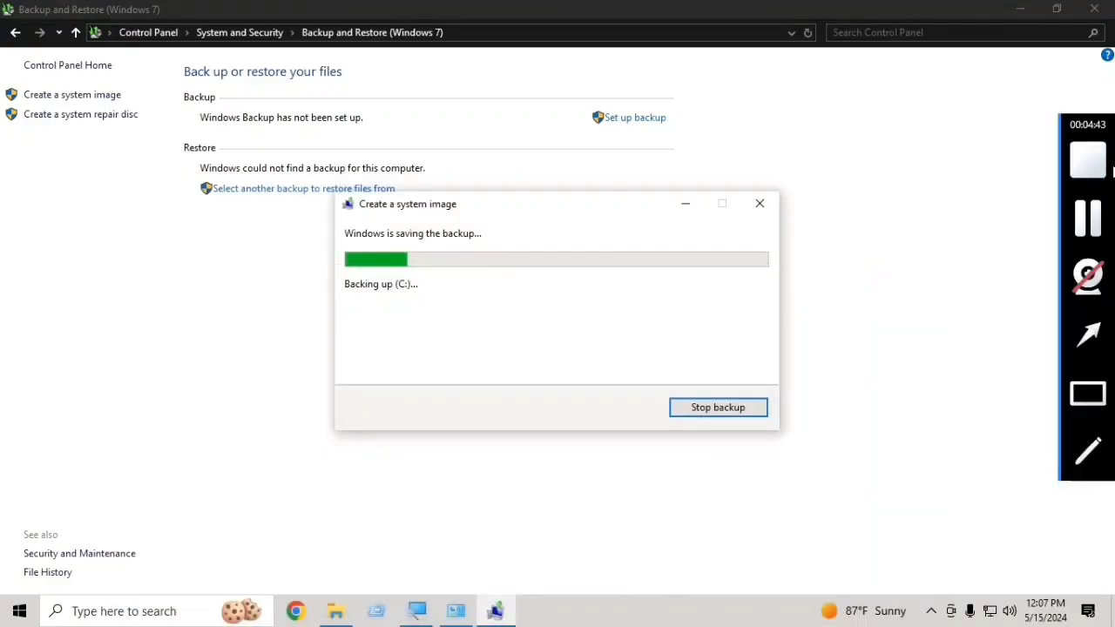
left_click(1088, 222)
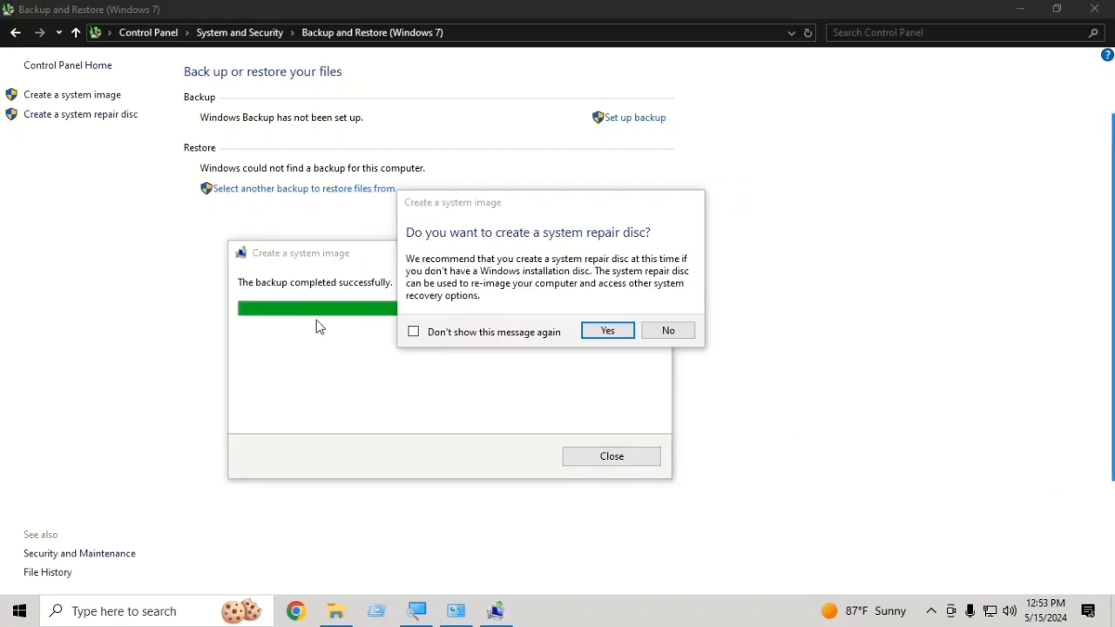
Decline creating a system repair disc with the message turned off for the future, and close the system image wizard and Backup and Restore
left_click(414, 333)
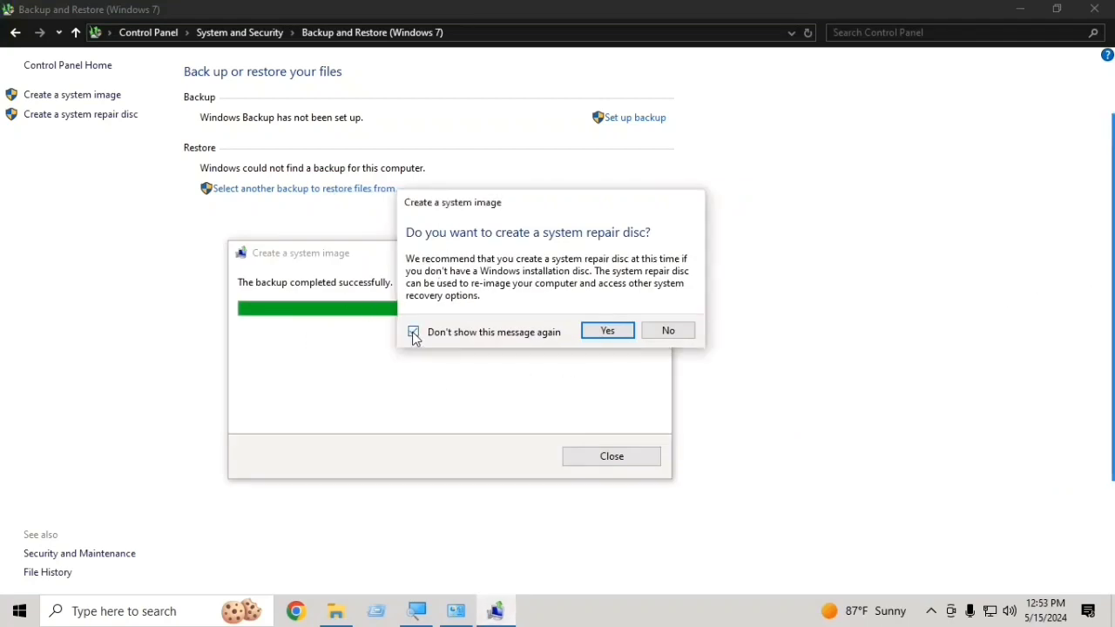
left_click(668, 331)
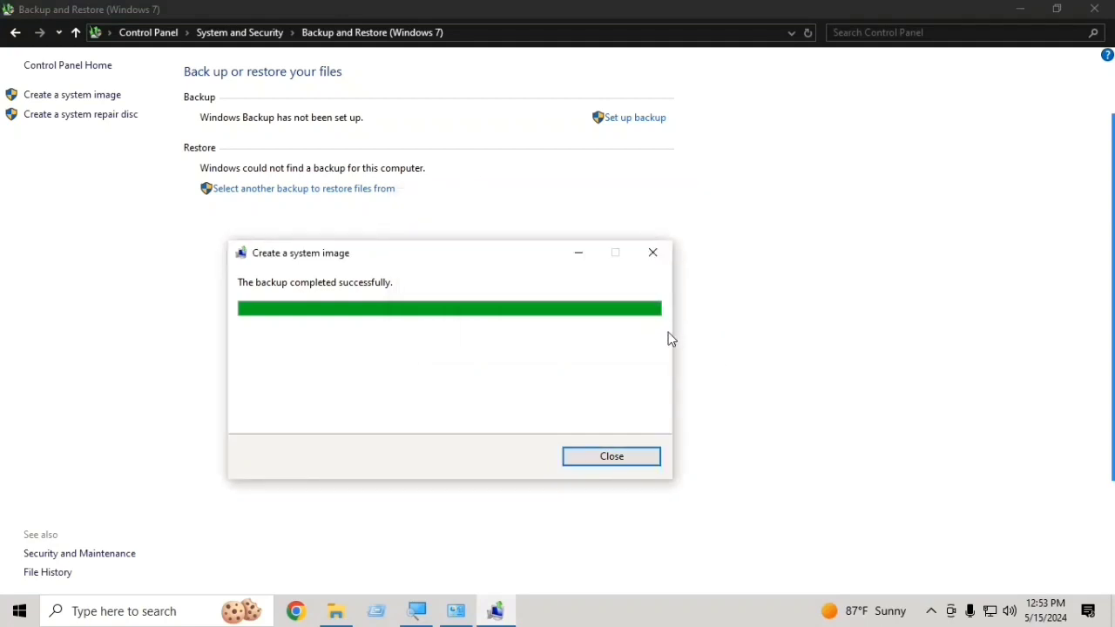
left_click(632, 462)
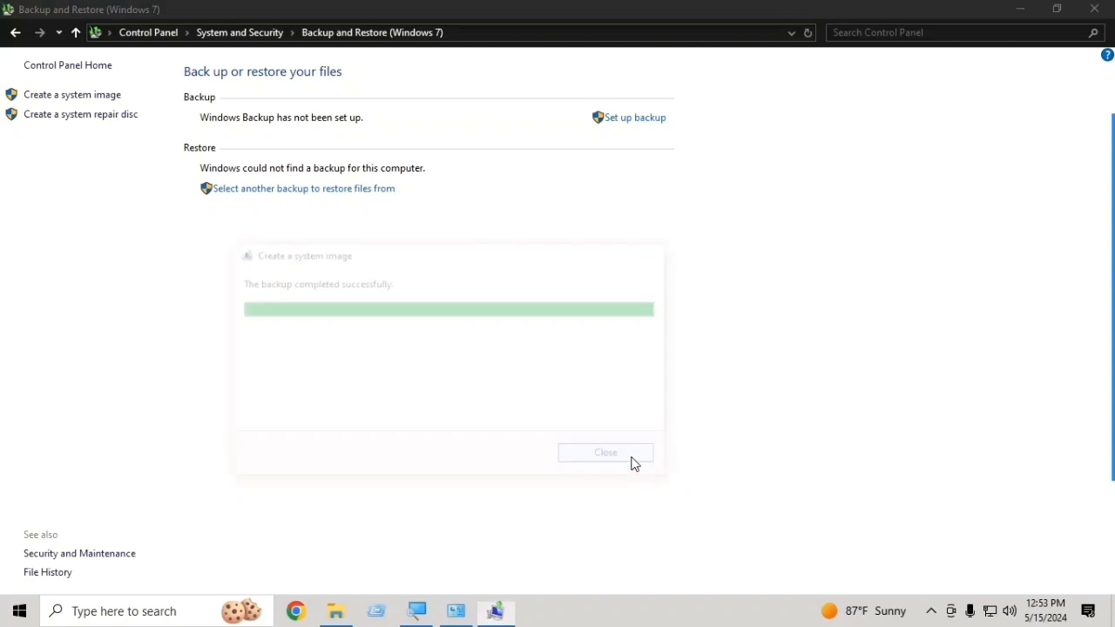
left_click(1095, 9)
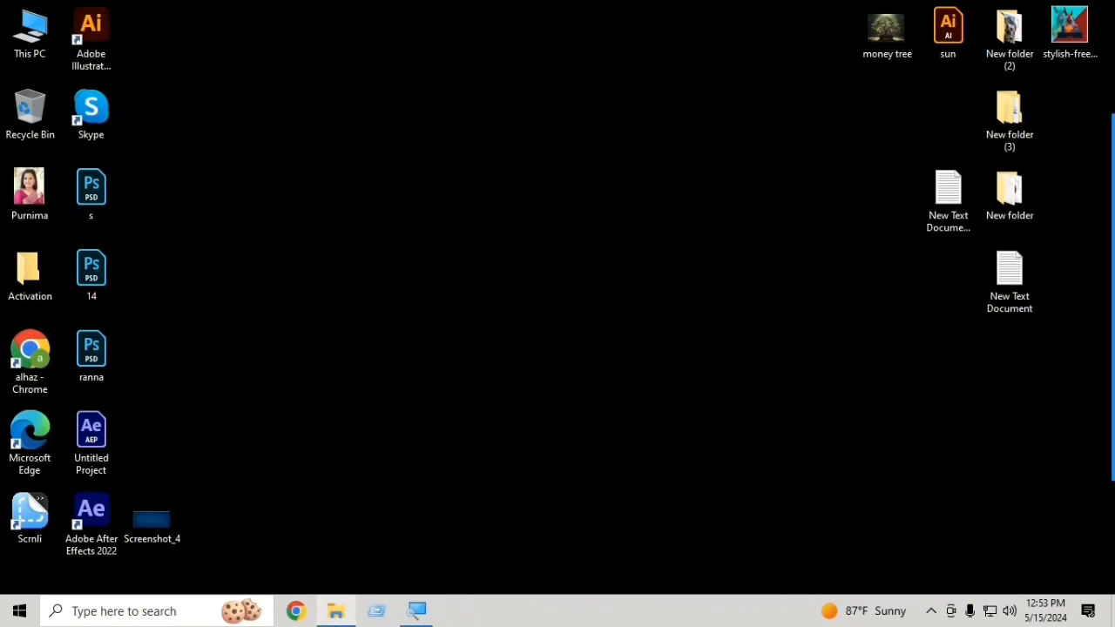
Return to Local Disk (G:) in File Explorer, refresh it, and open the WindowsImageBackup folder, granting permanent access
left_click(335, 612)
right_click(376, 480)
left_click(419, 331)
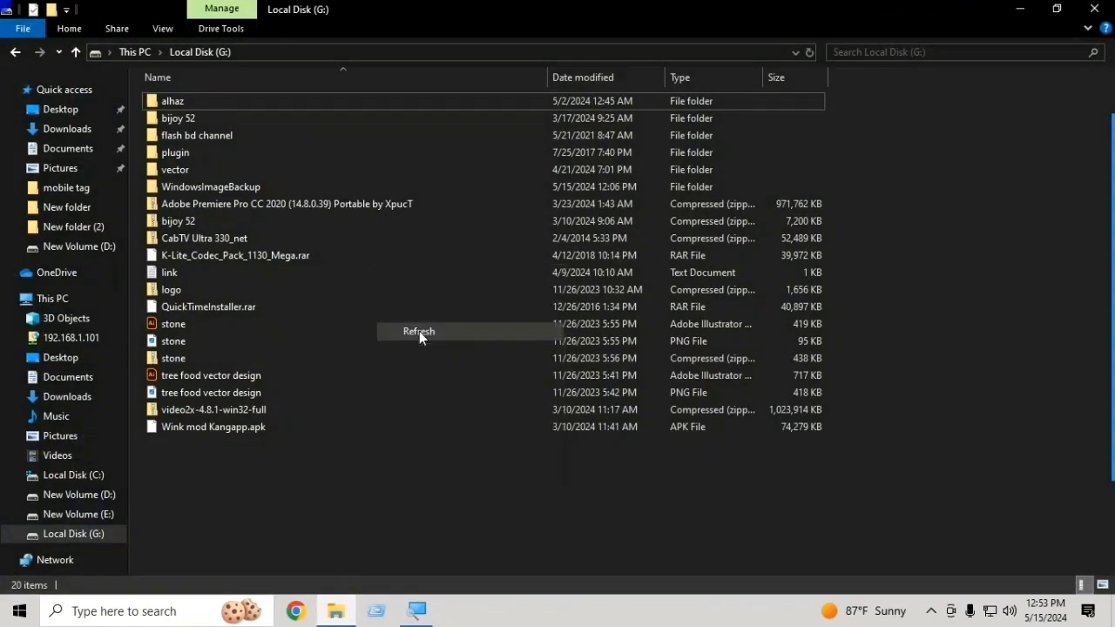
left_click(208, 188)
double_click(208, 189)
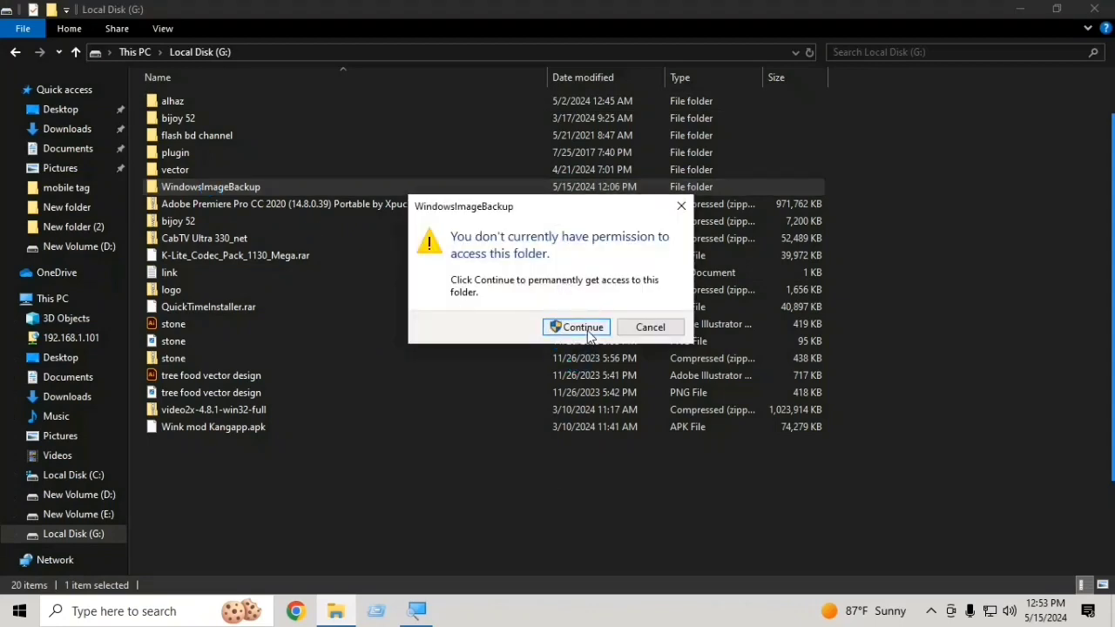
left_click(582, 328)
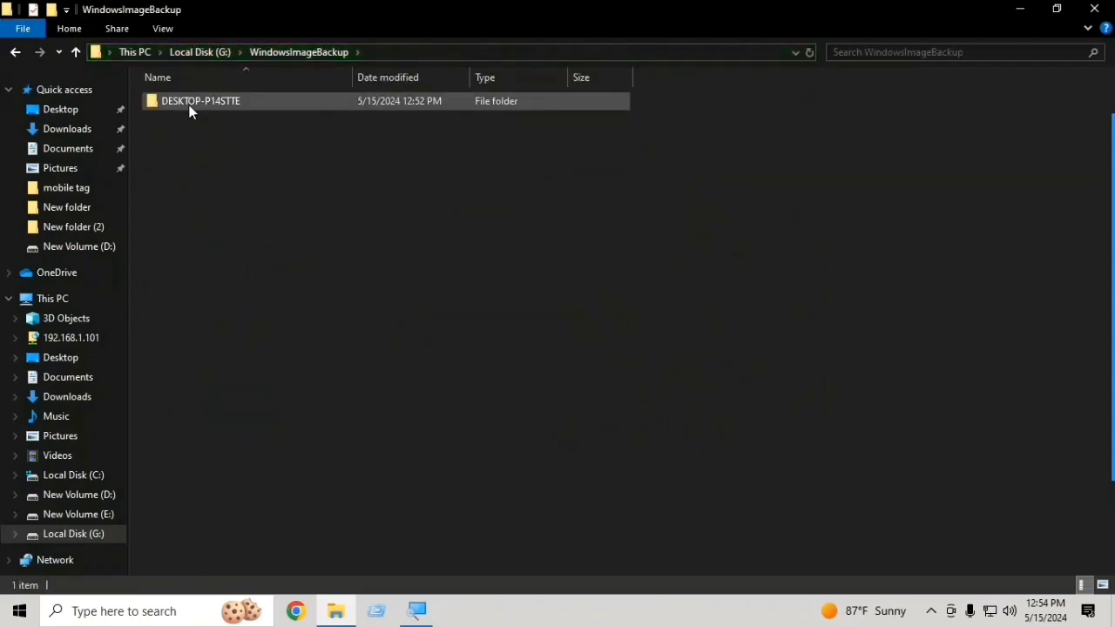
double_click(187, 100)
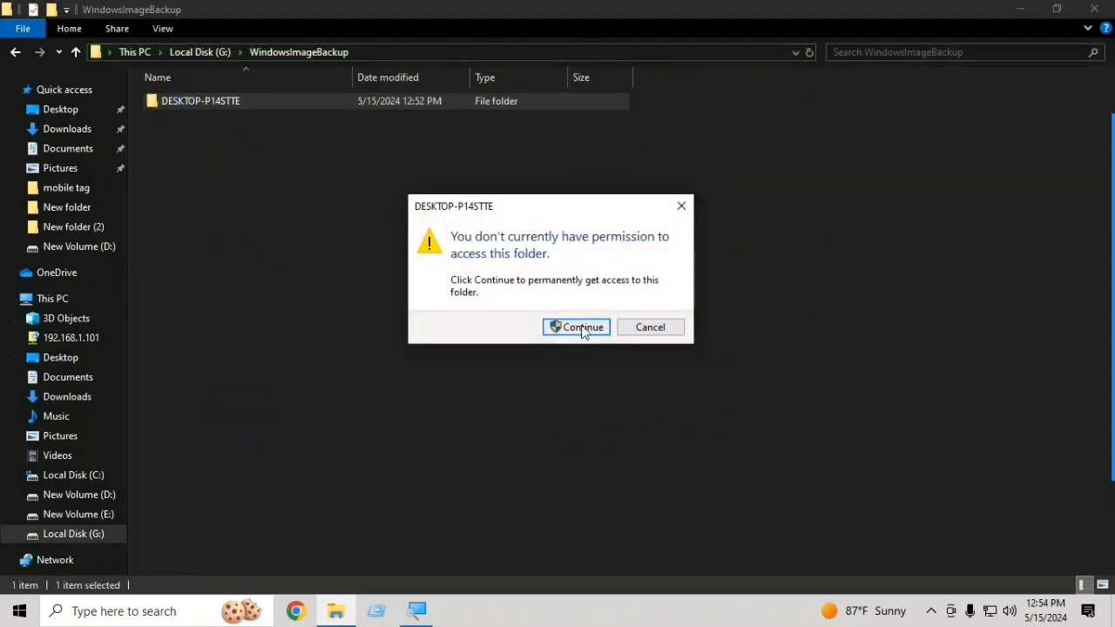
left_click(580, 327)
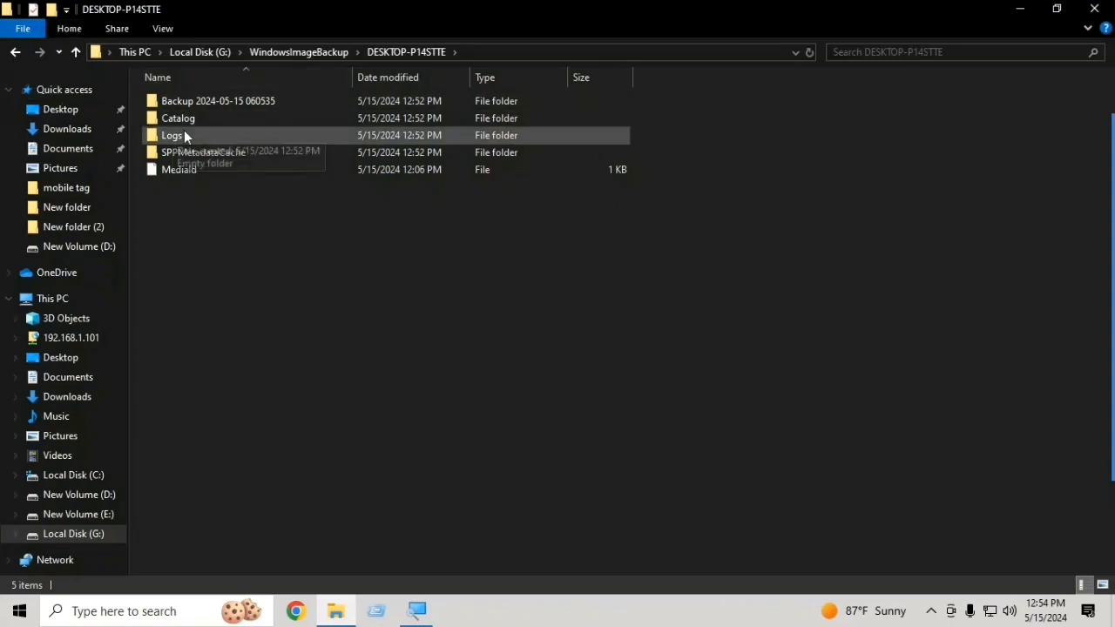
double_click(197, 101)
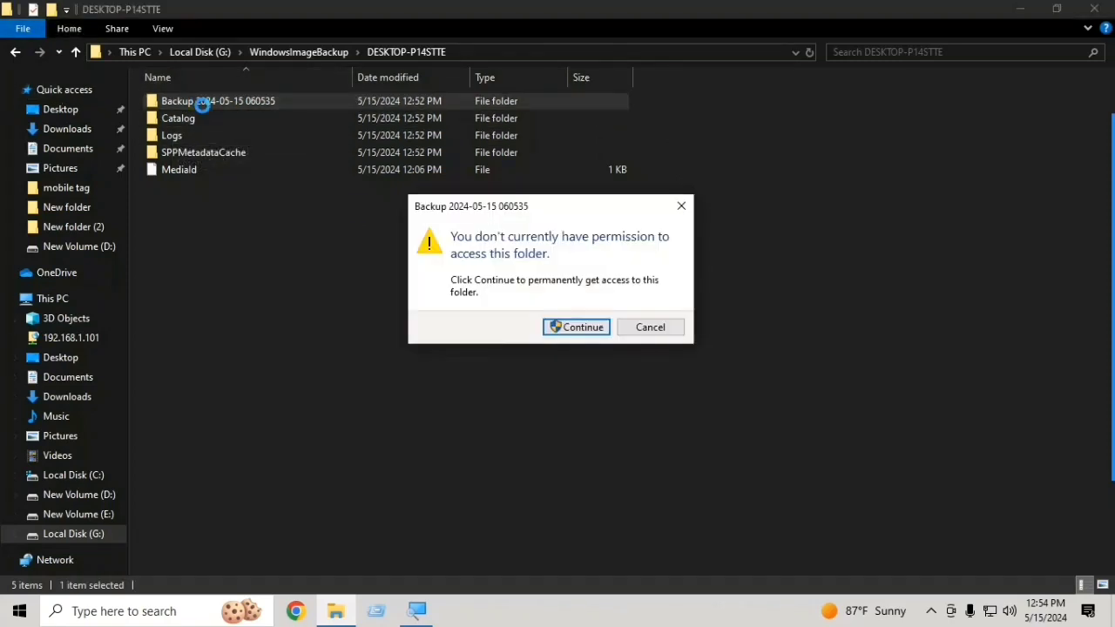
left_click(581, 327)
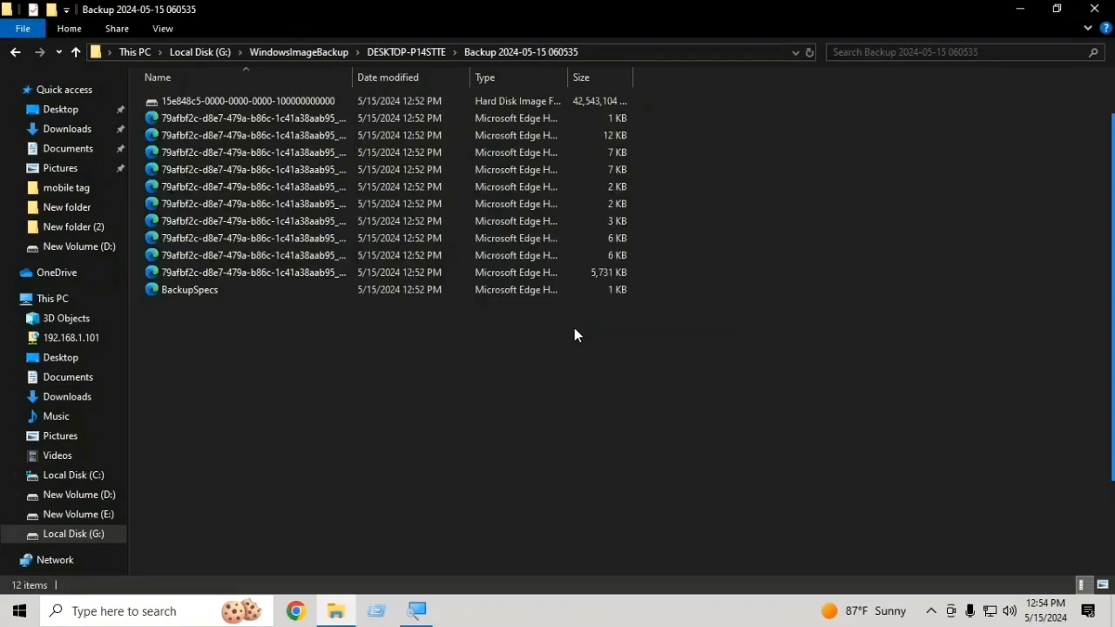
left_click(208, 101)
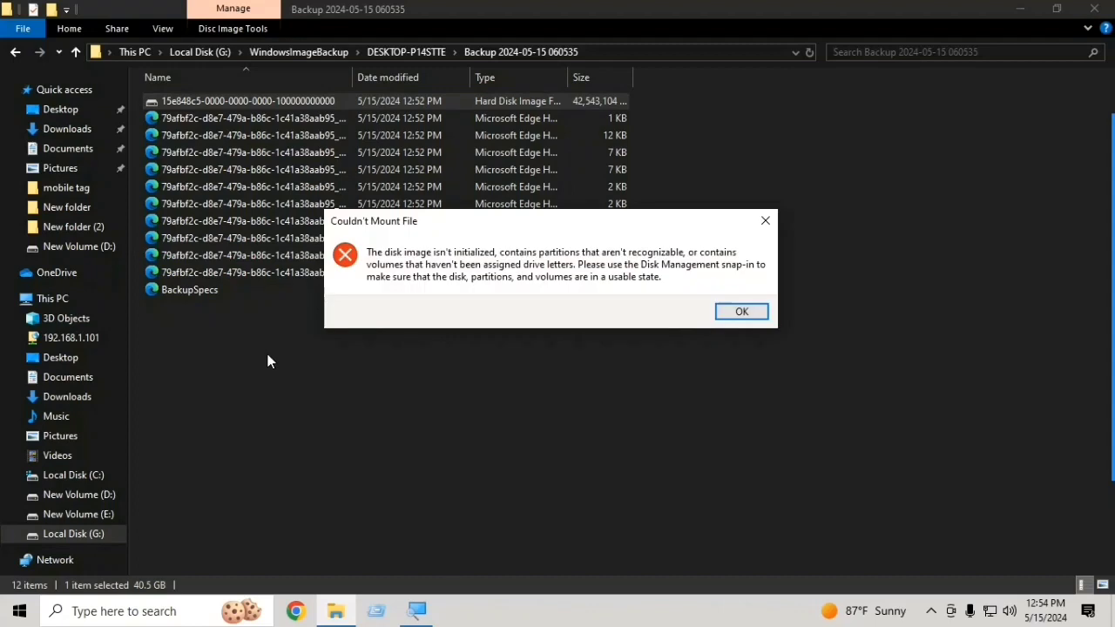
left_click(764, 221)
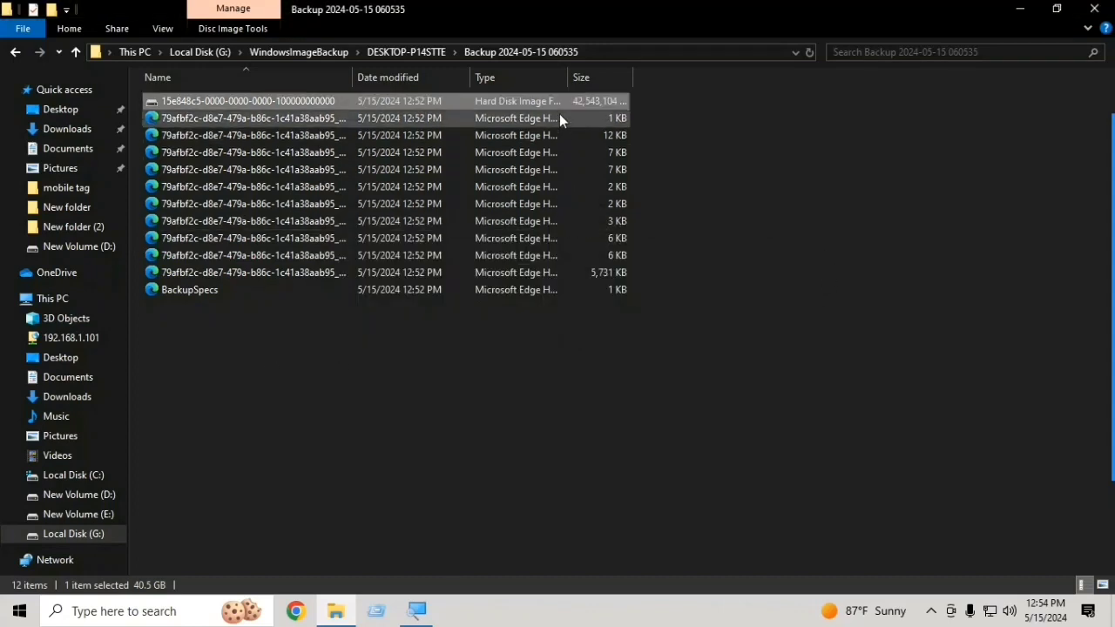
double_click(306, 93)
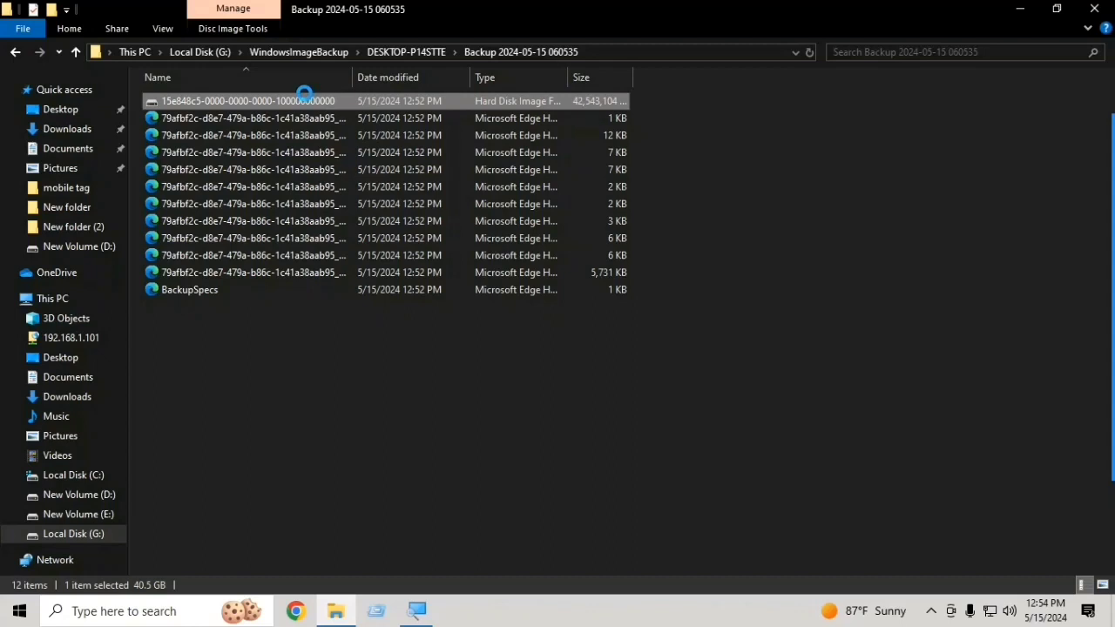
Try to open the hard disk image file as an archive with 7-Zip, and close File Explorer
right_click(305, 94)
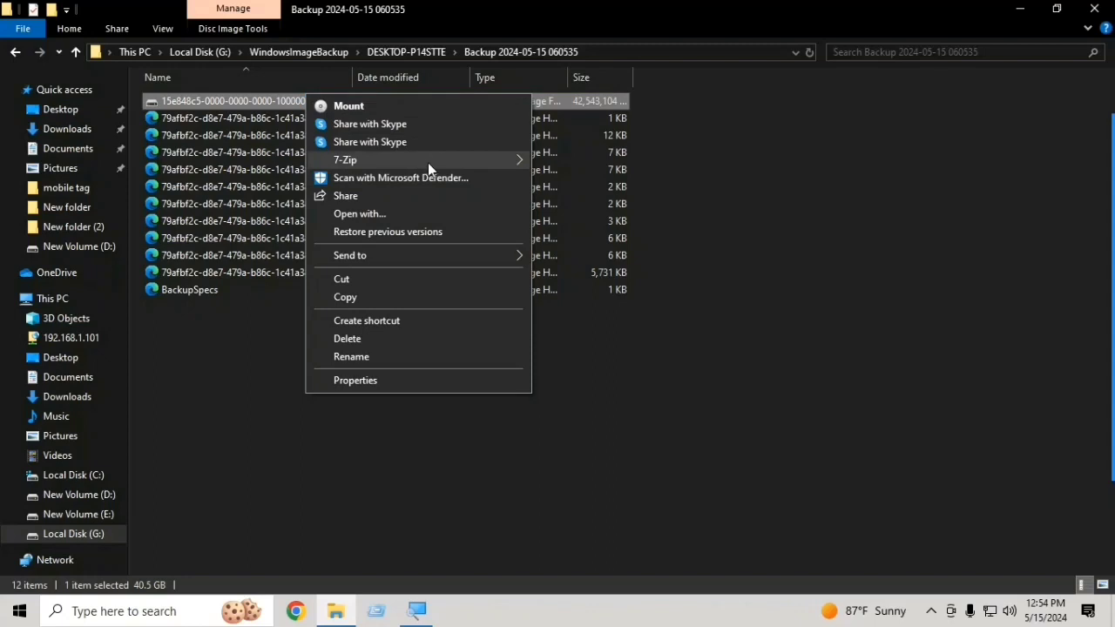
mouse_move(428, 162)
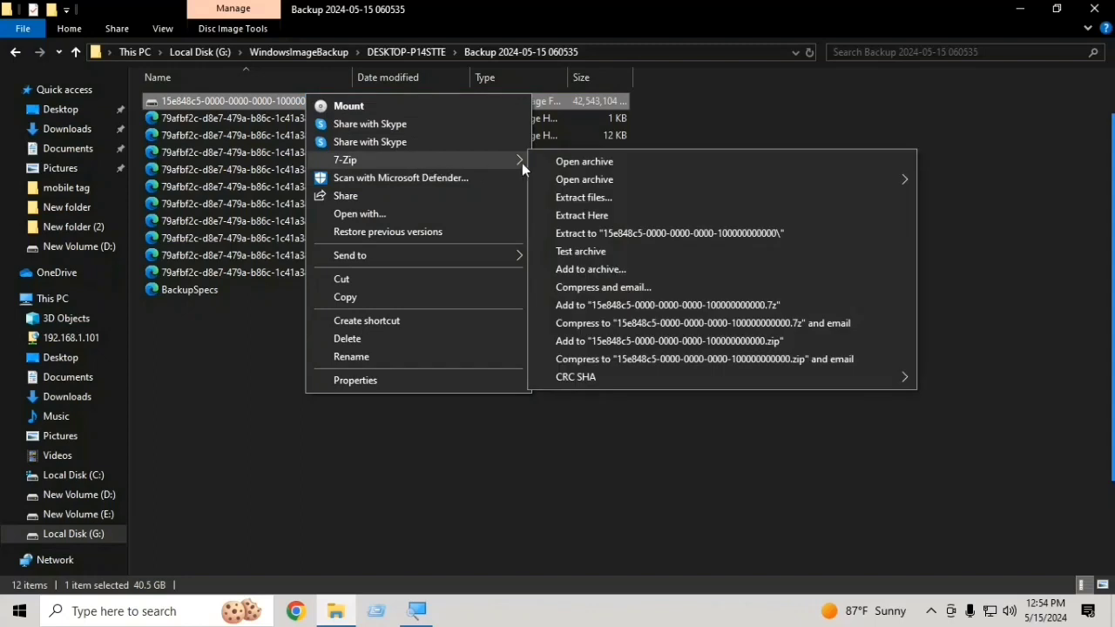
left_click(620, 160)
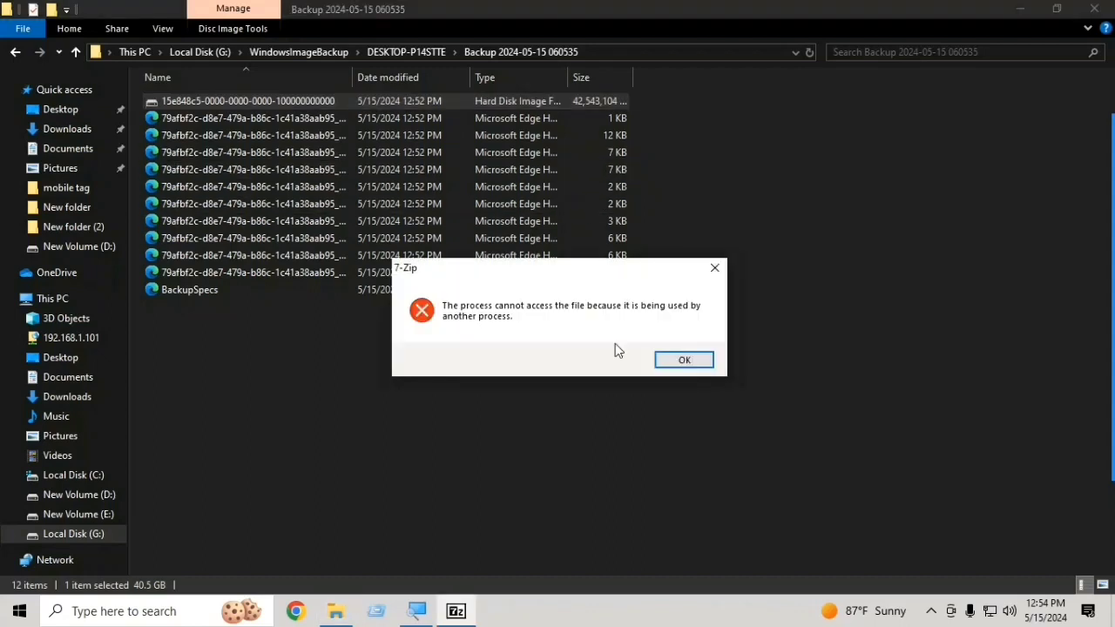
left_click(714, 270)
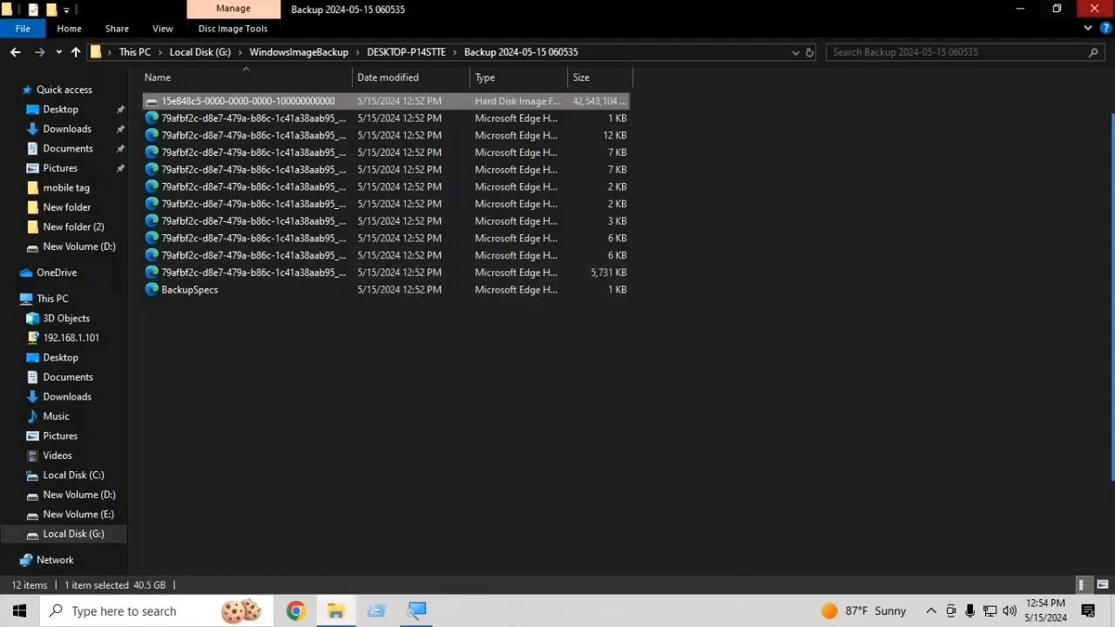
left_click(1094, 9)
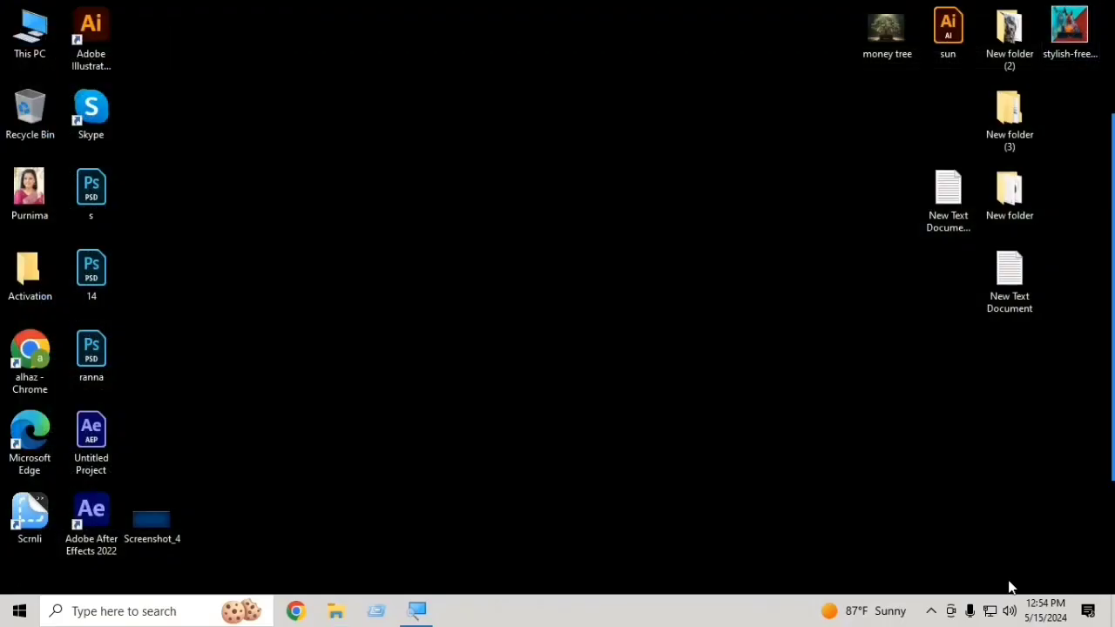
left_click(127, 613)
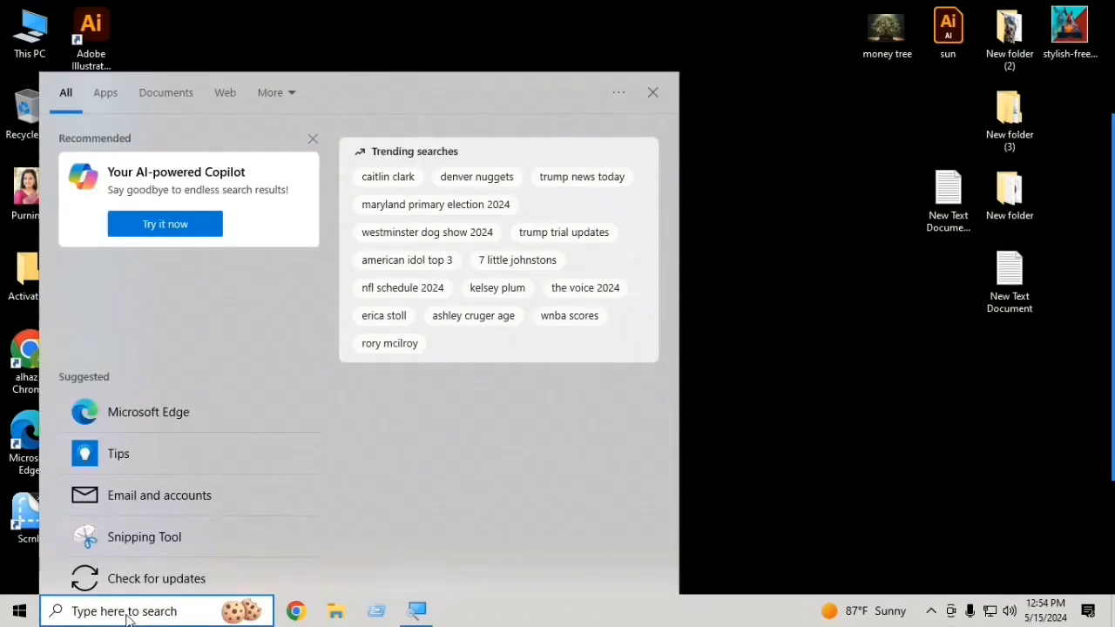
type("s")
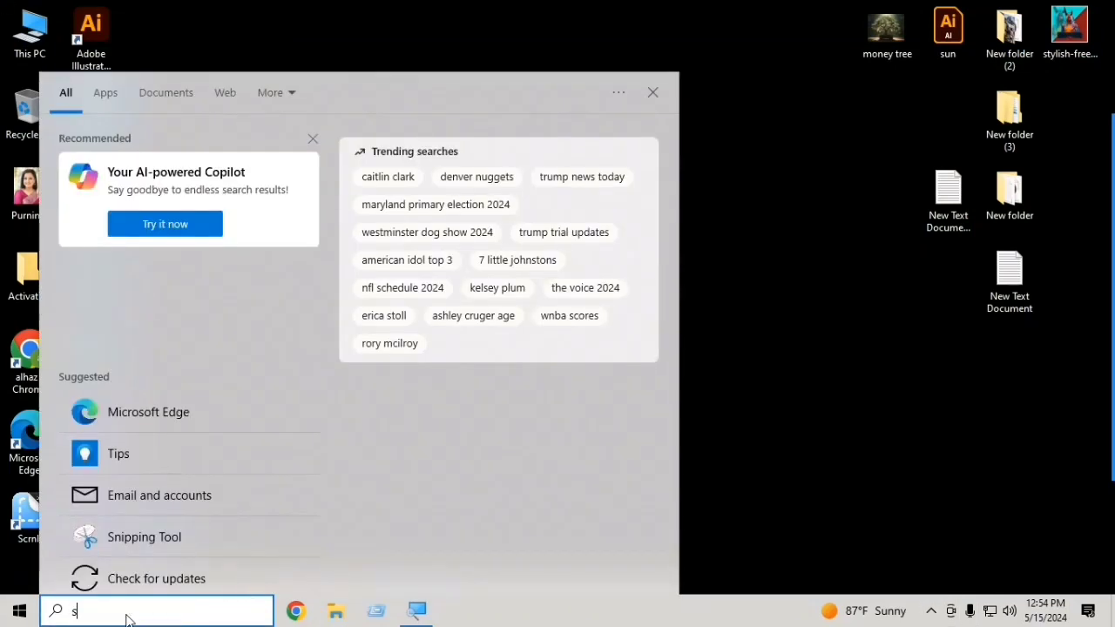
type("un")
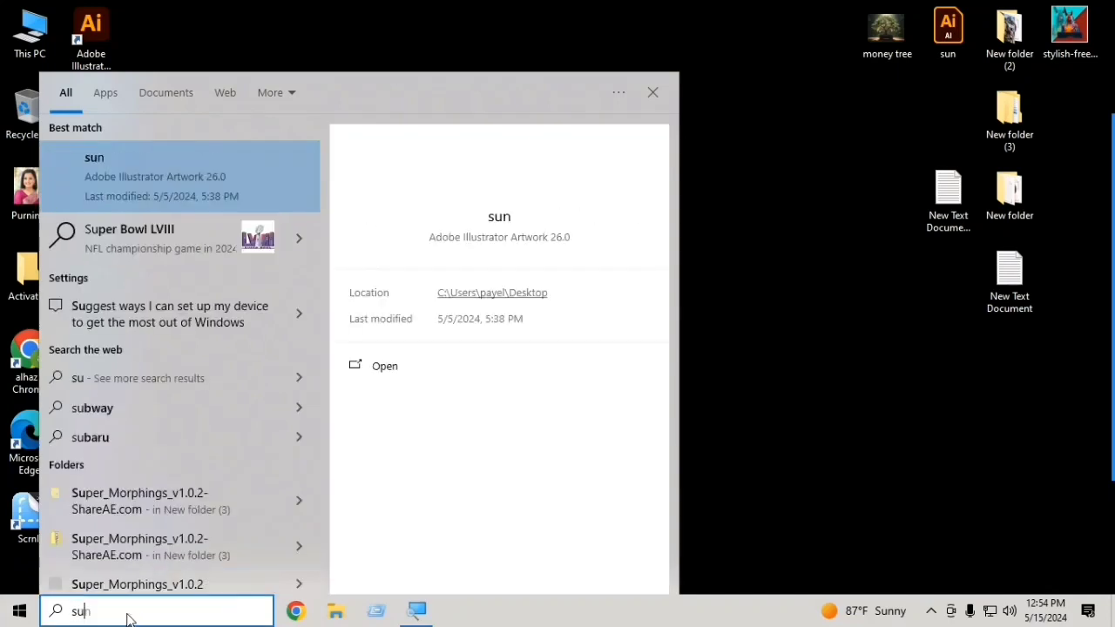
Open the Network & Internet settings and look through the options on the Status page
right_click(990, 611)
left_click(987, 595)
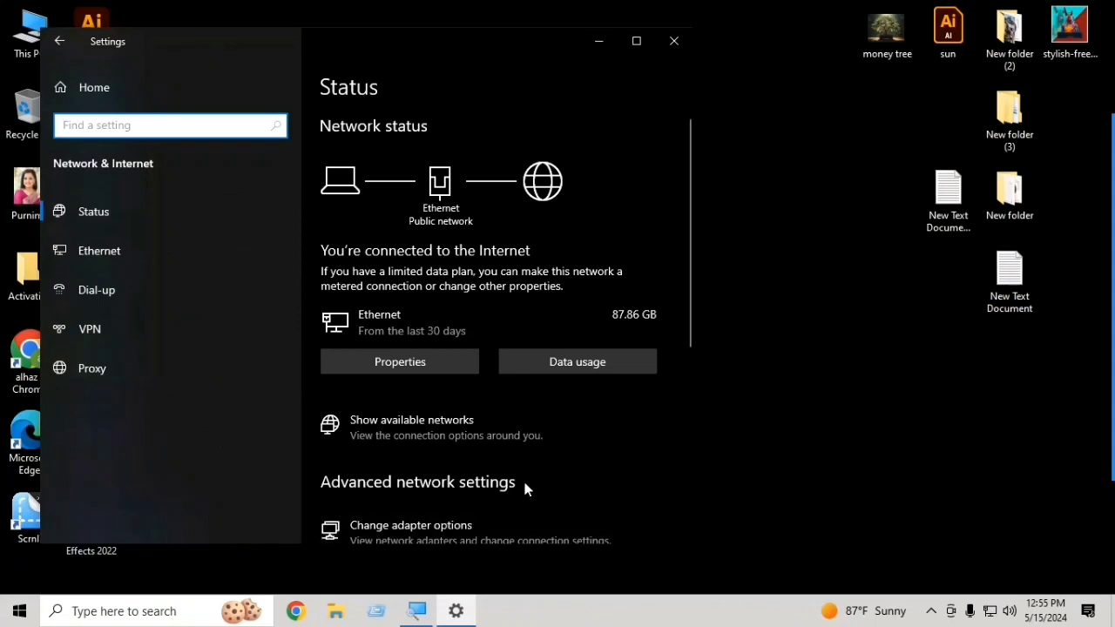
scroll(429, 414, "down", 5)
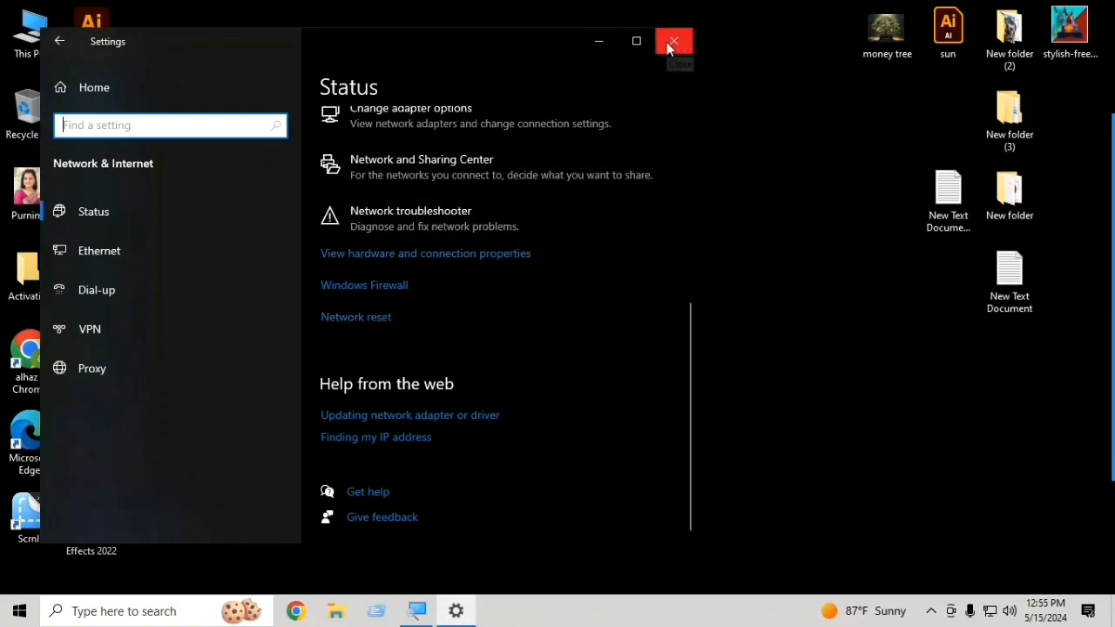
mouse_move(1059, 299)
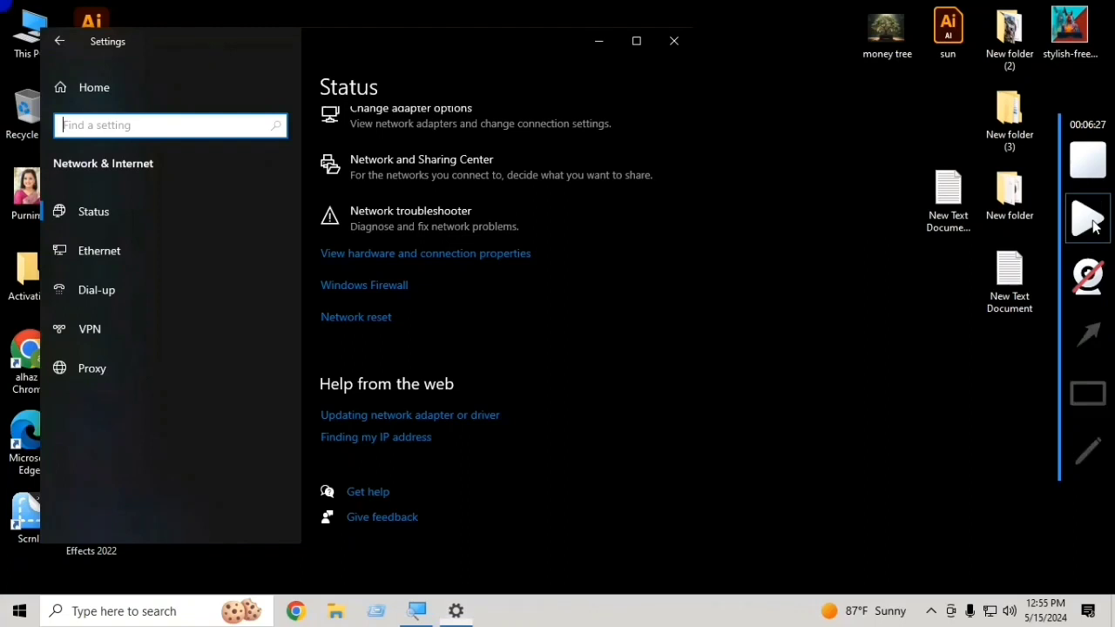
left_click(1093, 224)
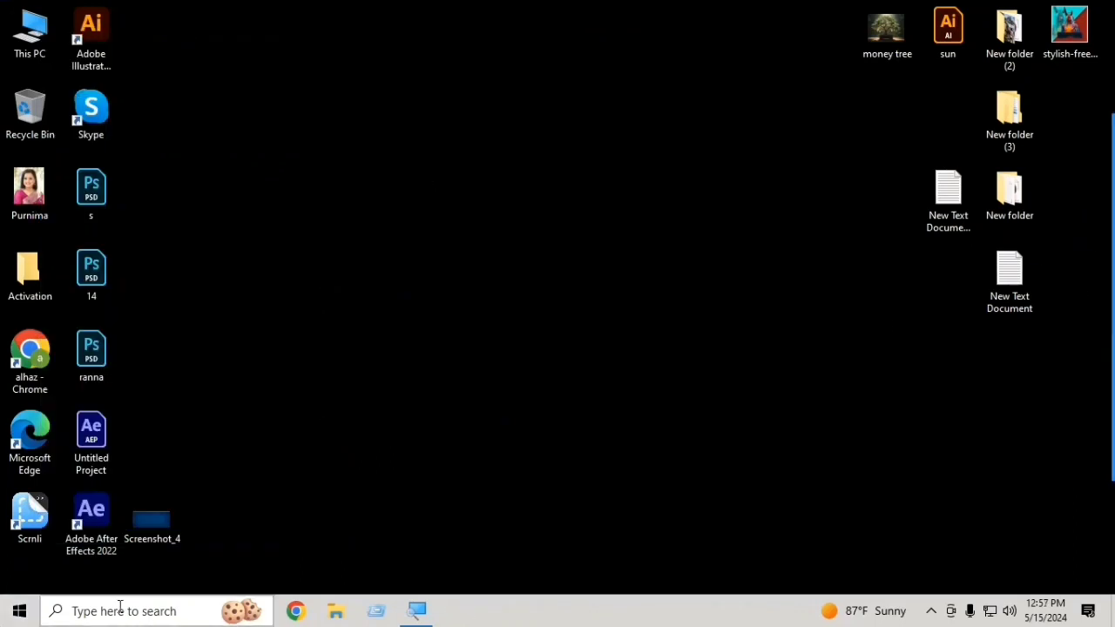
Open the Recovery page in the Update & Security settings and restart the PC into Advanced startup
left_click(130, 611)
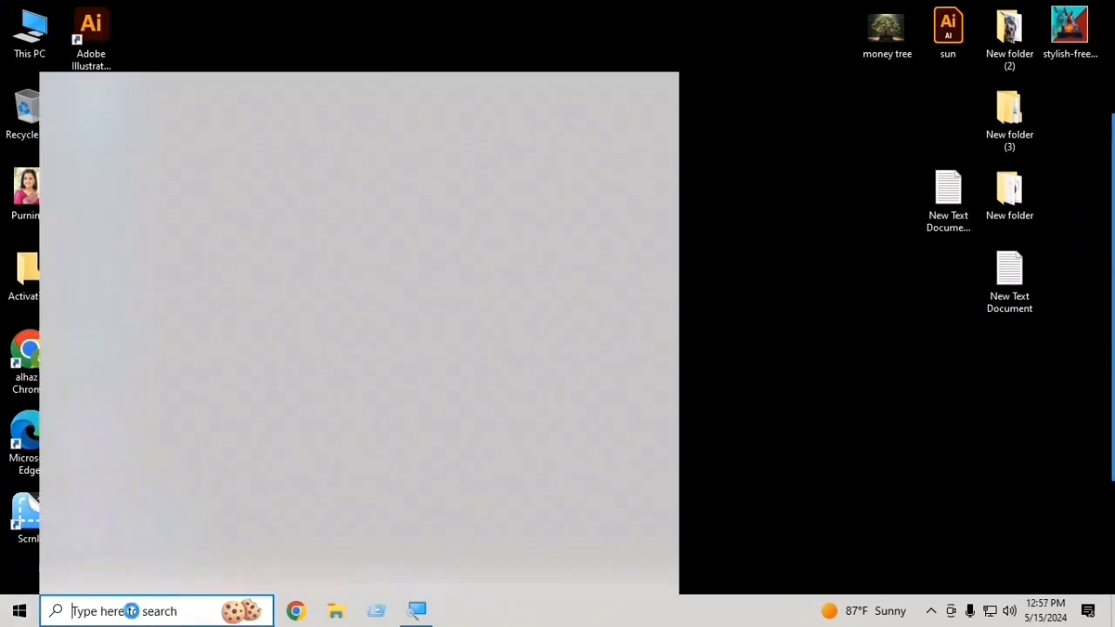
type("s")
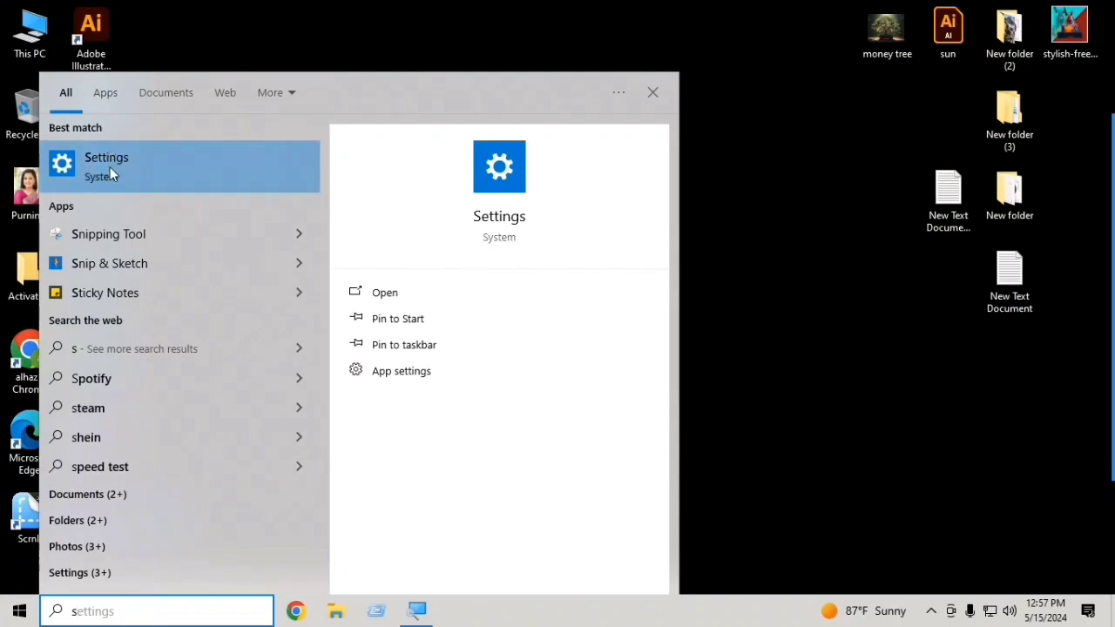
left_click(112, 168)
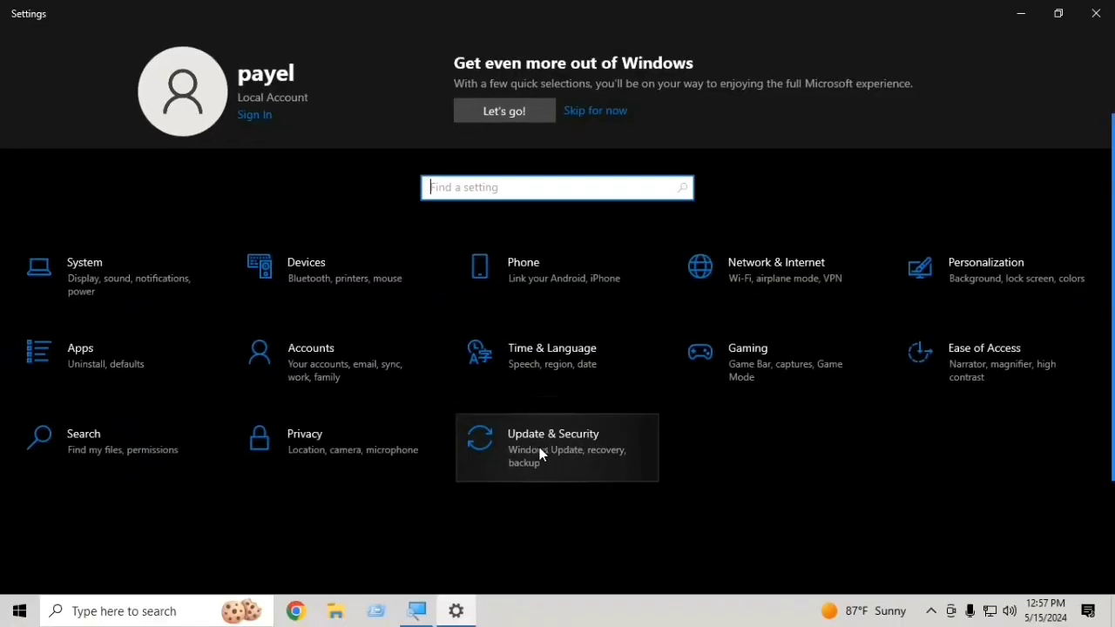
left_click(538, 454)
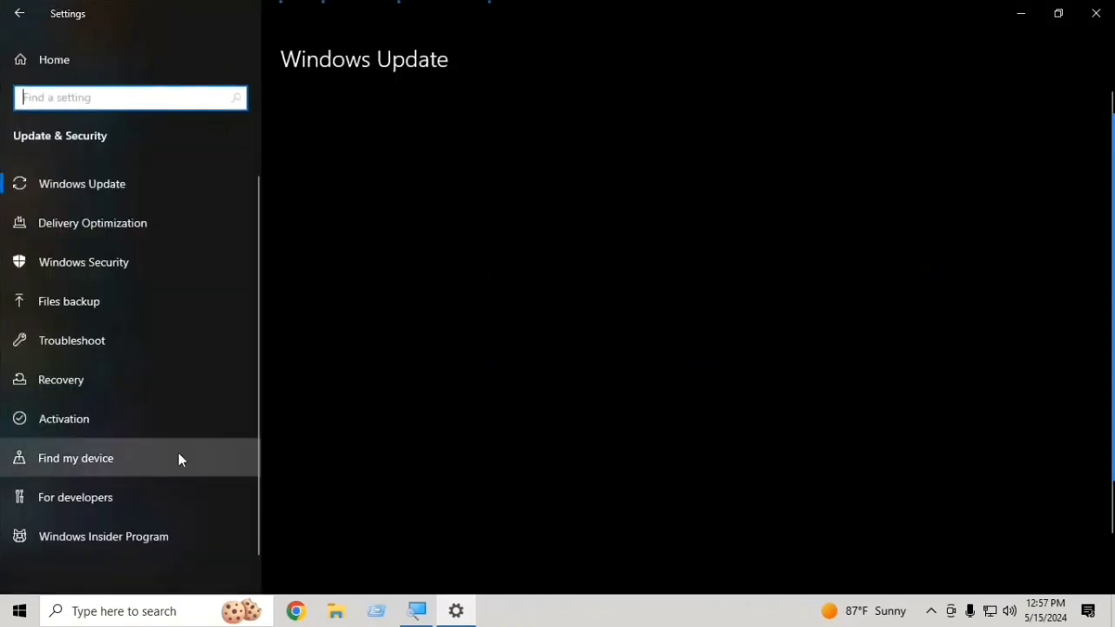
left_click(105, 388)
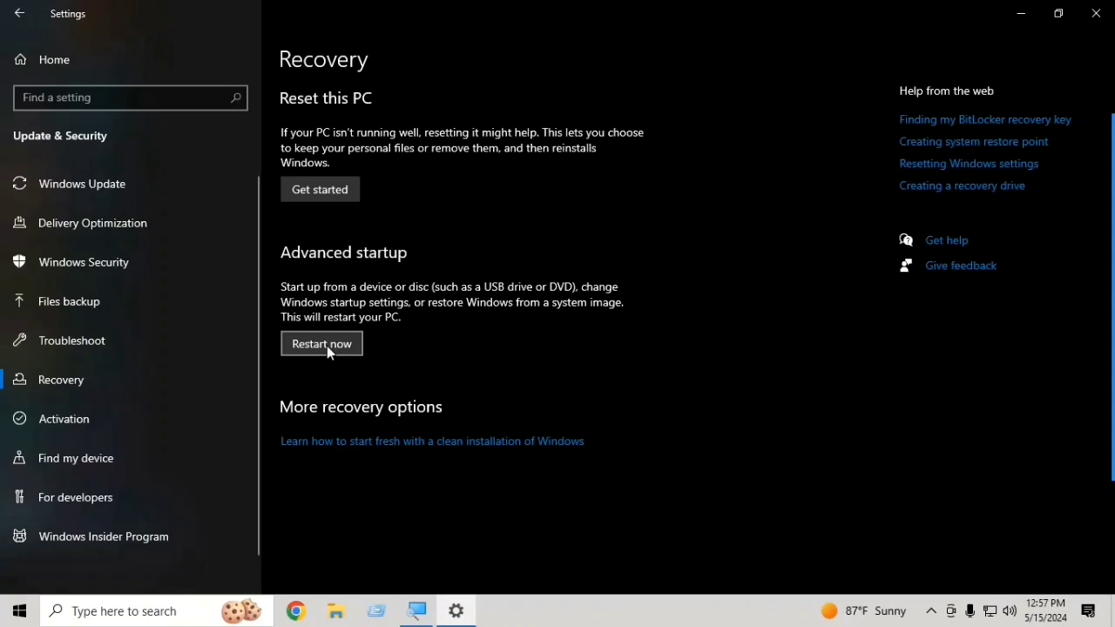
mouse_move(1099, 297)
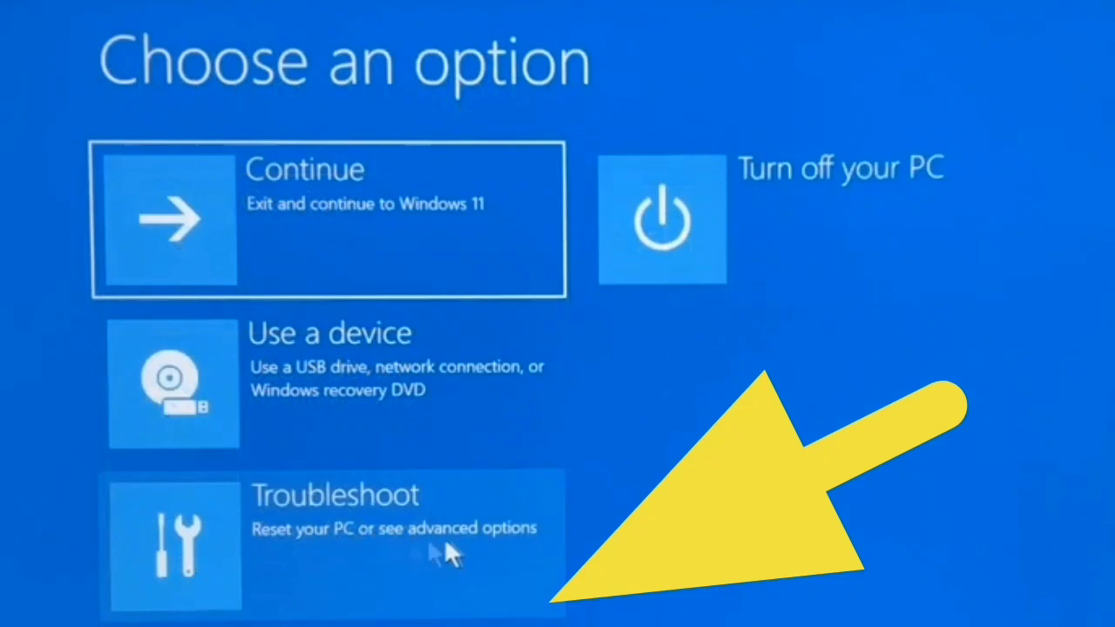
Start System Image Recovery from the additional recovery options among the advanced troubleshooting options
left_click(464, 541)
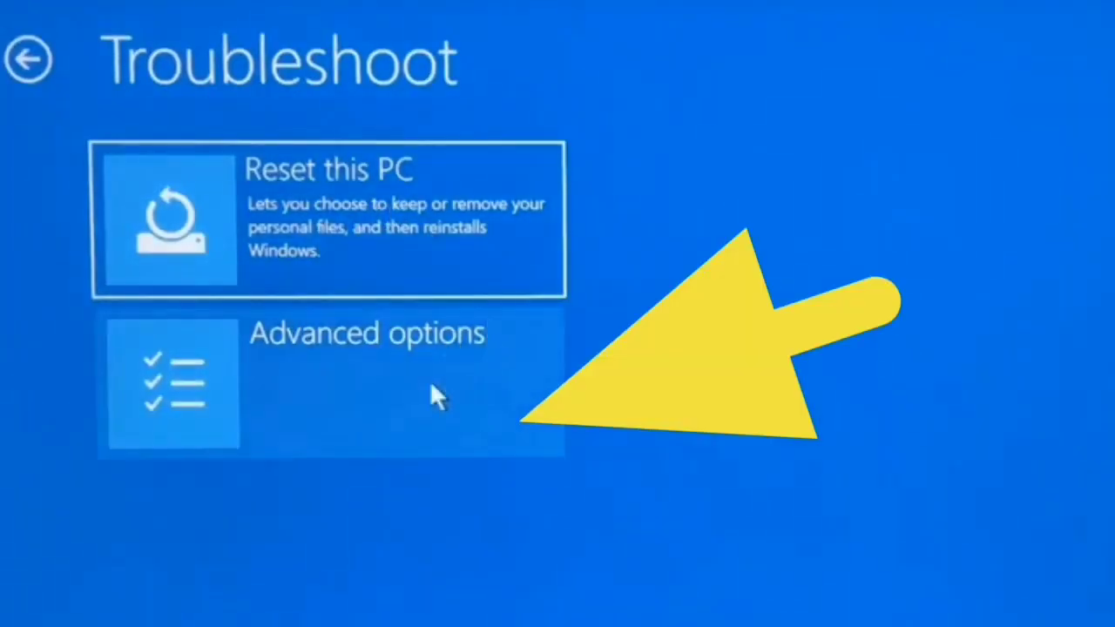
left_click(433, 392)
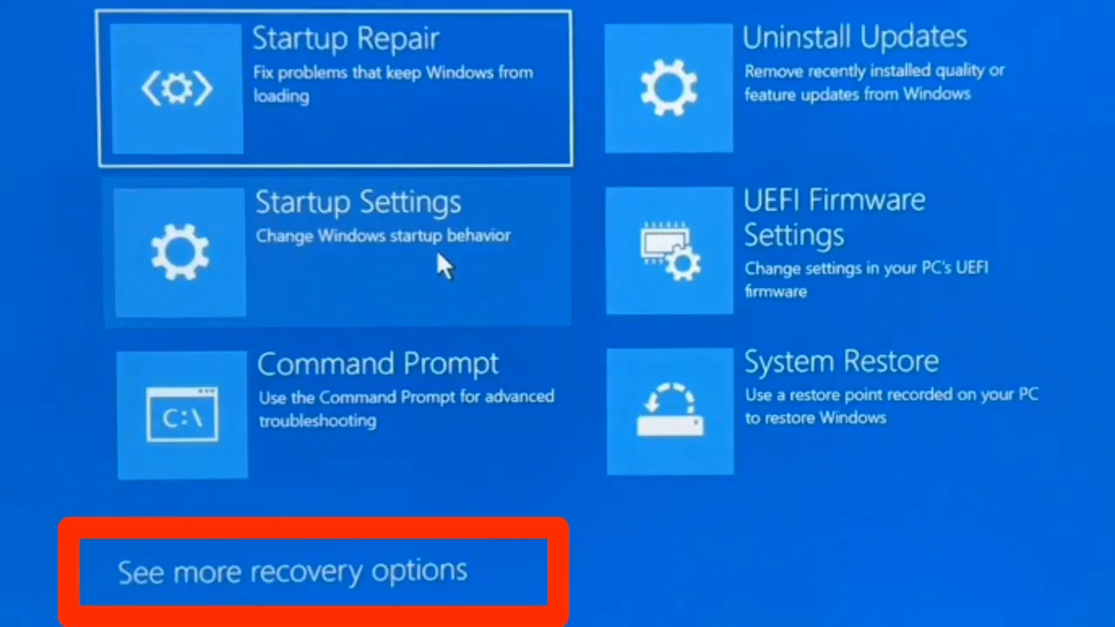
left_click(368, 561)
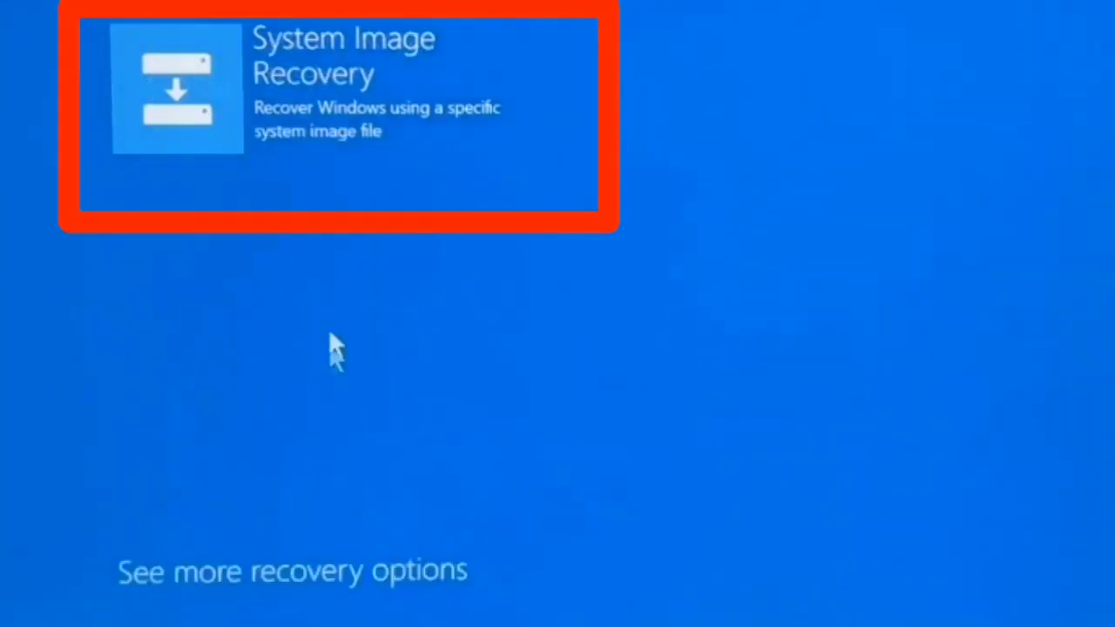
left_click(337, 146)
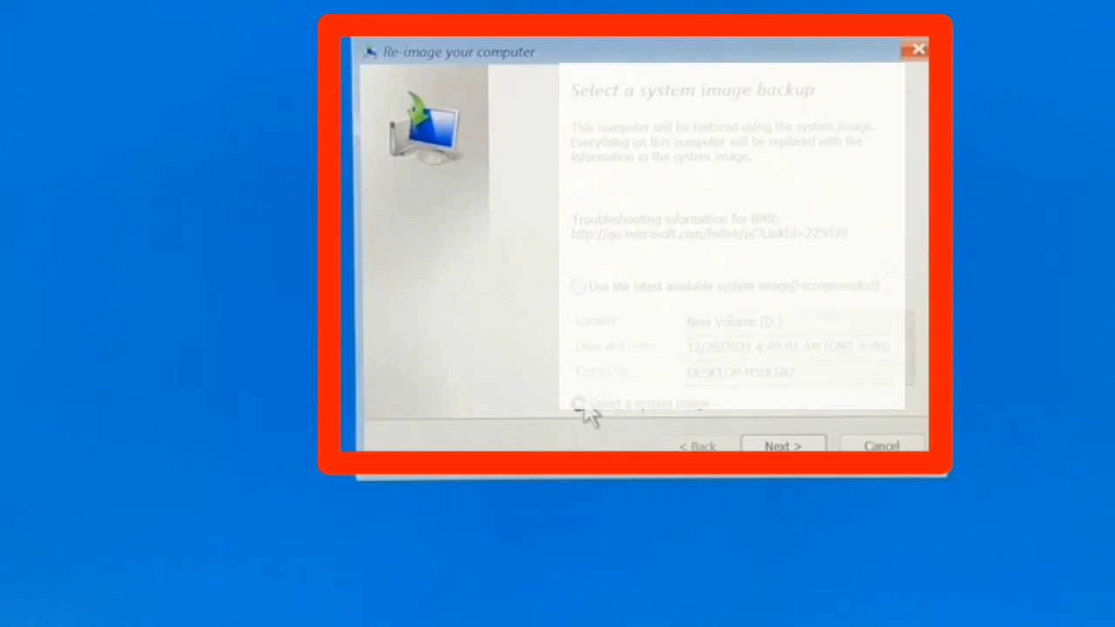
Re-image the computer using the option to select a system image, and restart it immediately after the restore
left_click(582, 406)
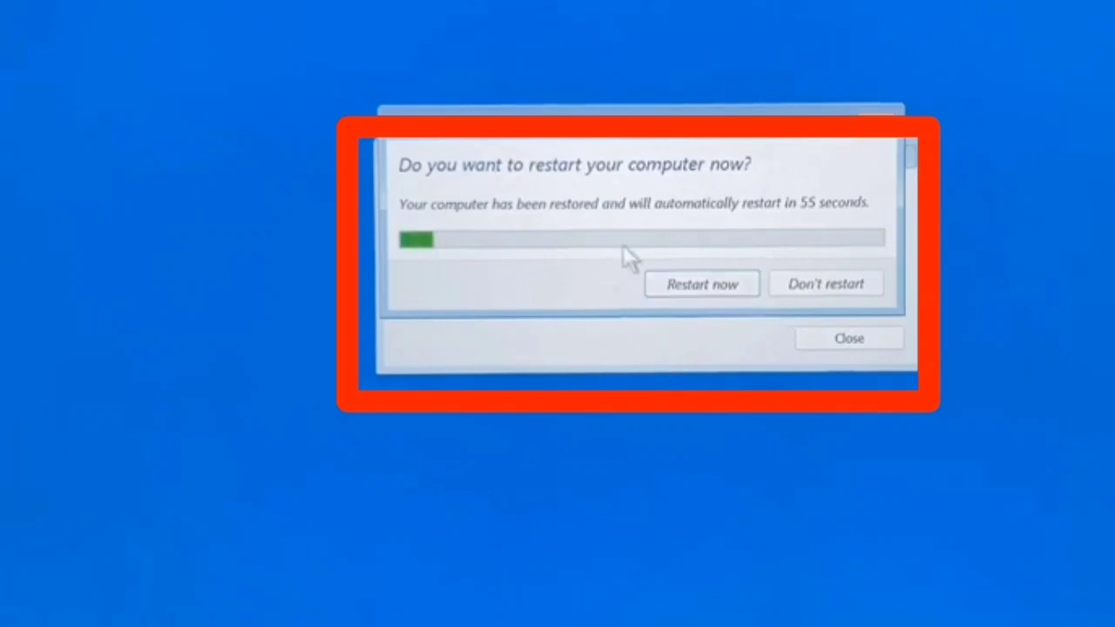
left_click(703, 288)
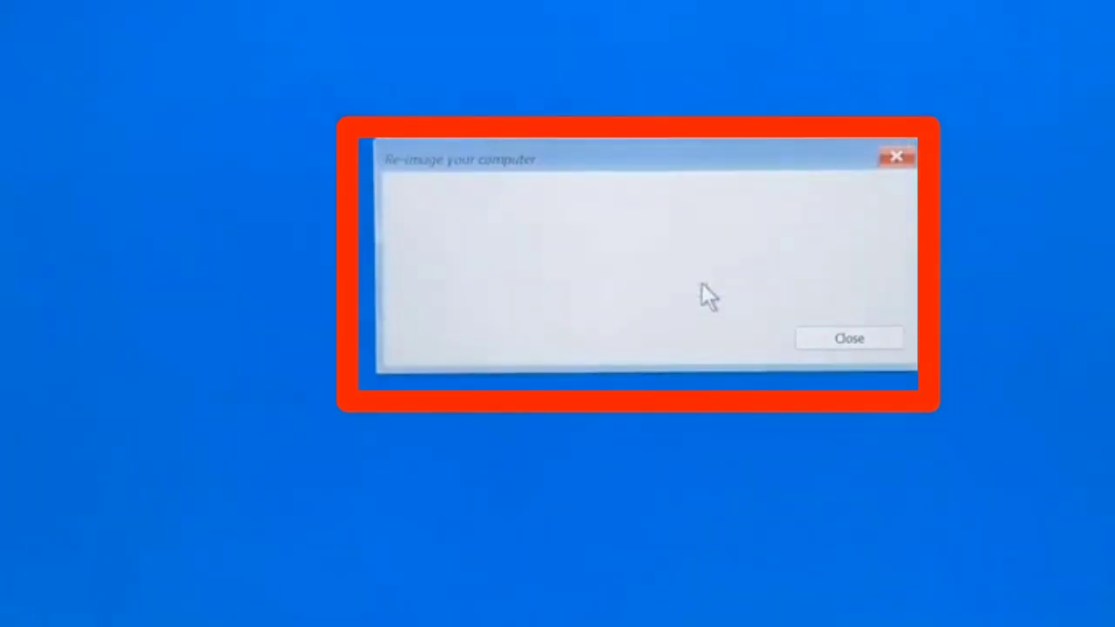